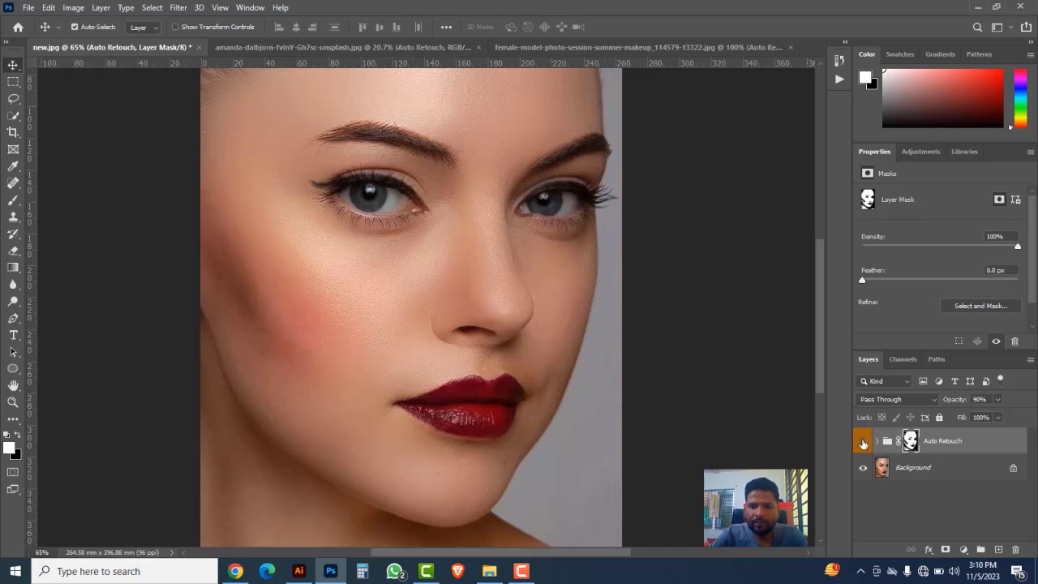
# Step: Compare each of the three open portraits before and after retouching by toggling the Auto Retouch group's visibility
pyautogui.click(863, 441)
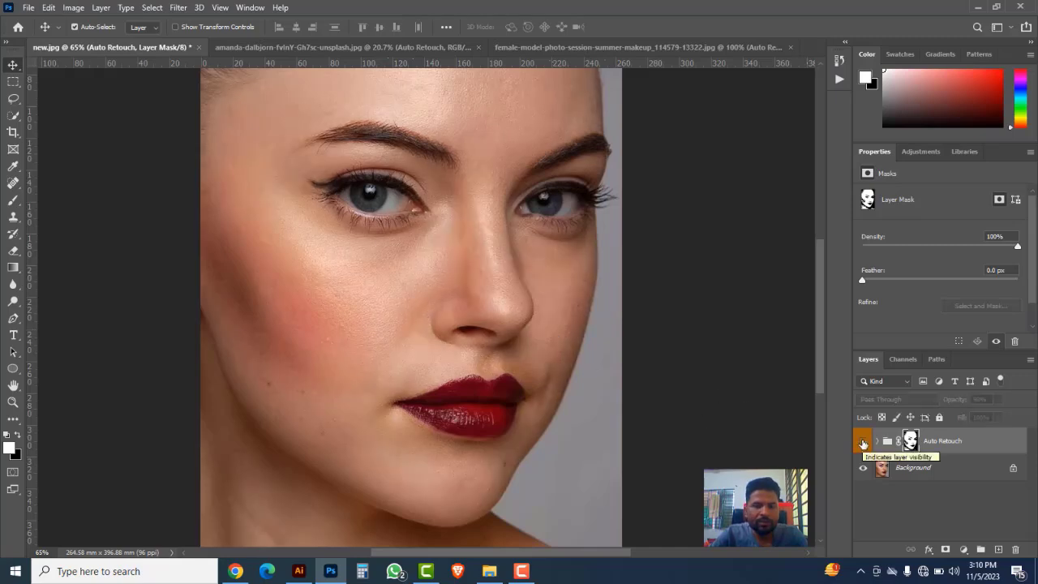
pyautogui.click(863, 442)
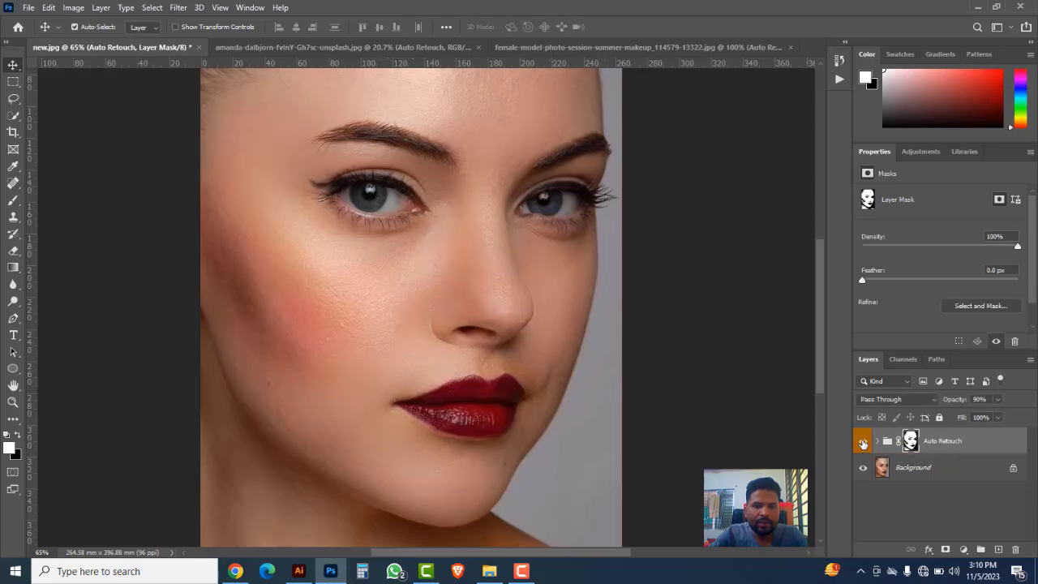
pyautogui.click(343, 47)
pyautogui.click(863, 439)
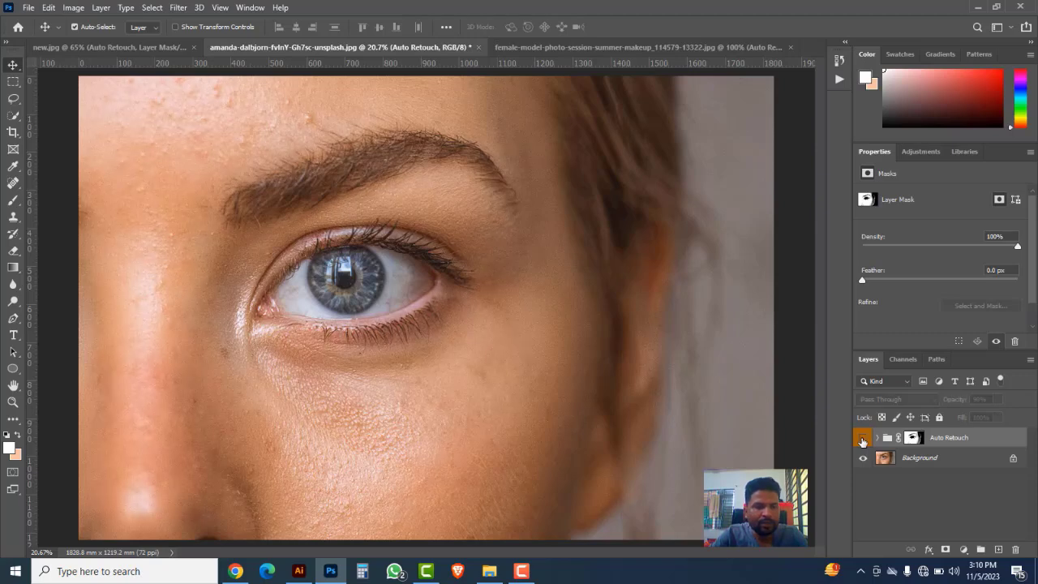
pyautogui.click(863, 438)
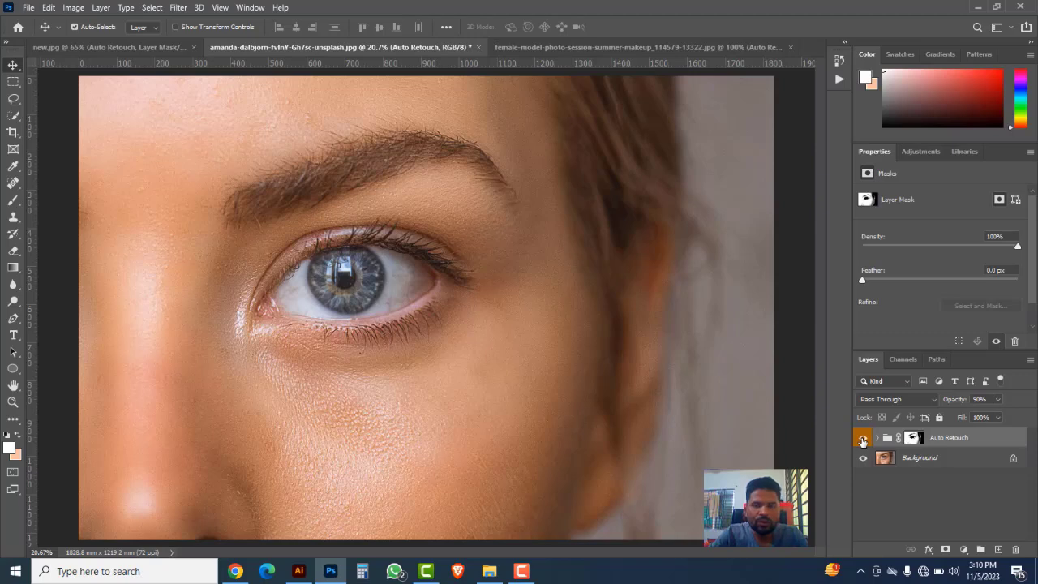
pyautogui.click(582, 49)
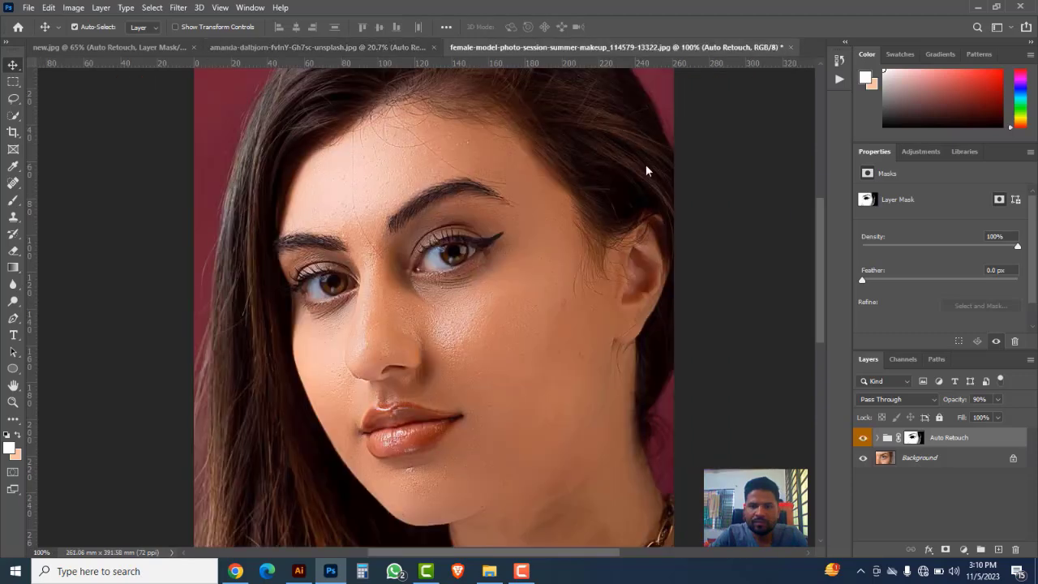
pyautogui.click(863, 441)
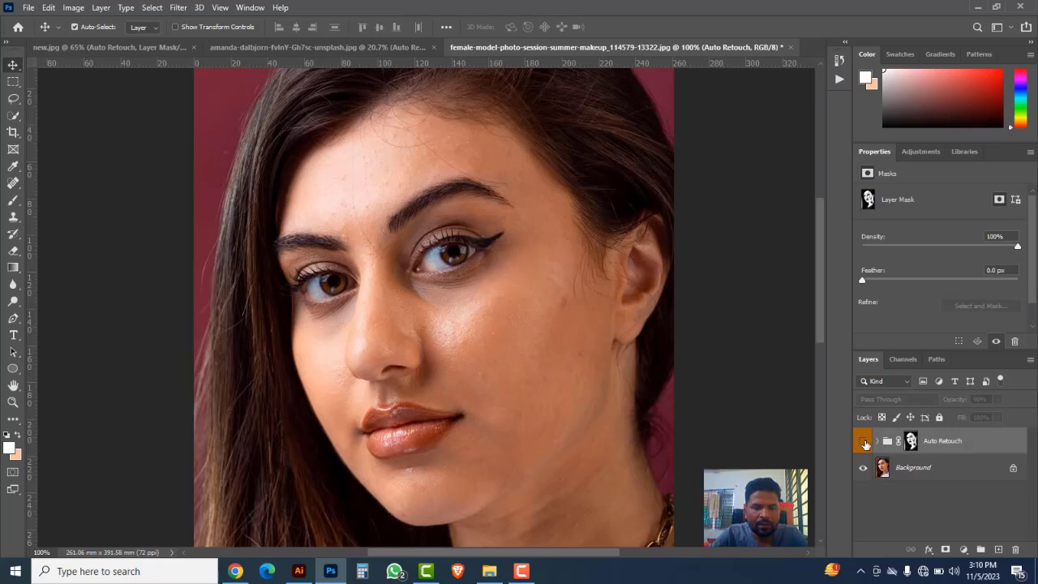
pyautogui.click(863, 441)
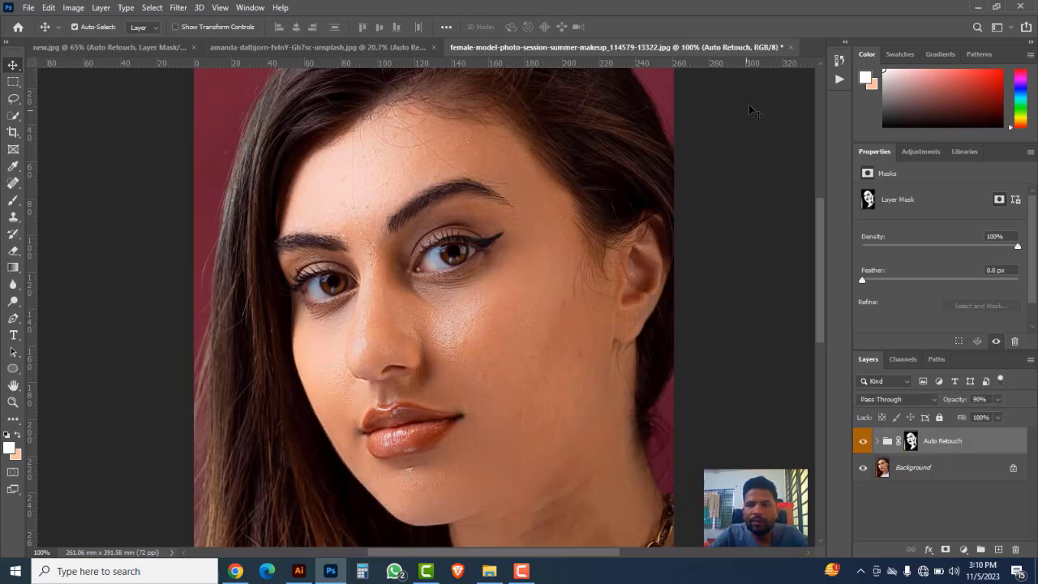
# Step: Close all three retouched portrait documents without saving their changes
pyautogui.click(791, 48)
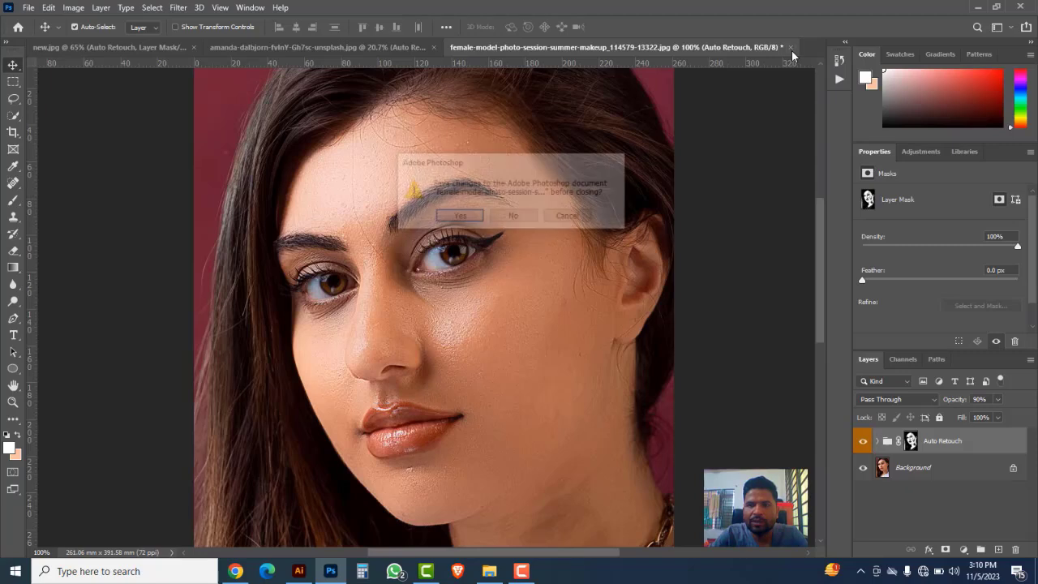
pyautogui.click(513, 217)
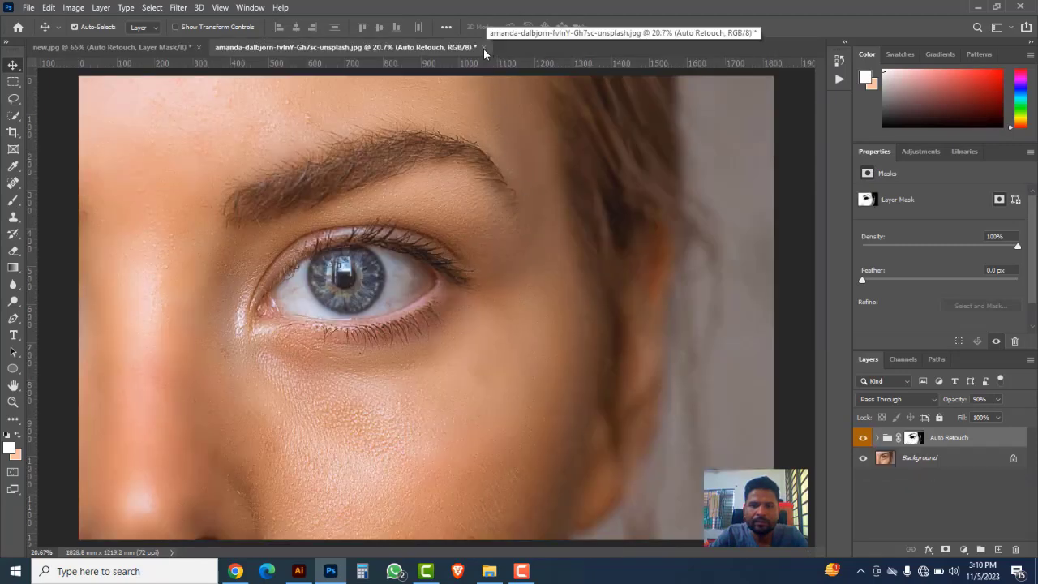
pyautogui.click(484, 48)
pyautogui.click(514, 216)
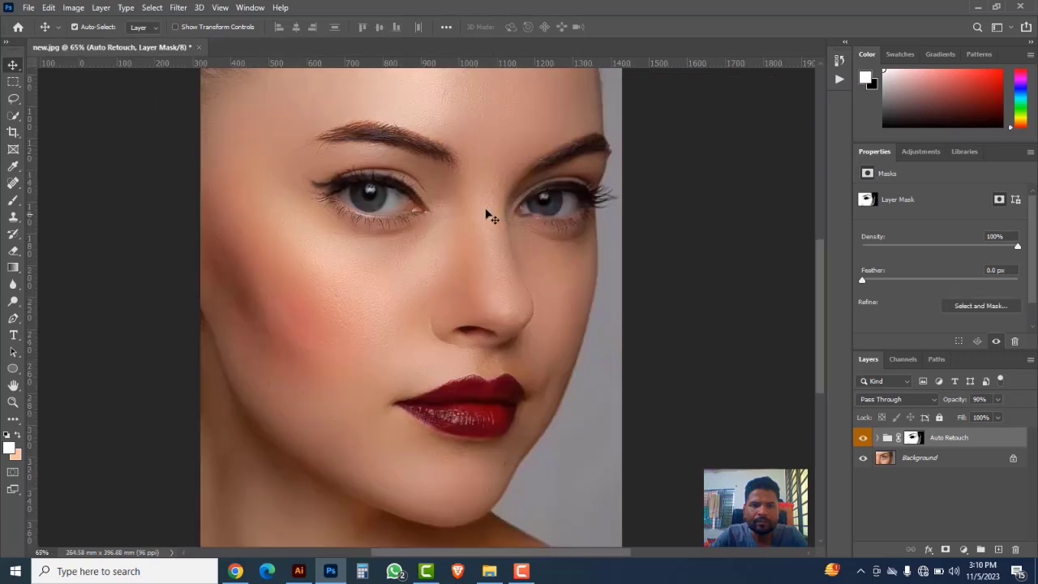
pyautogui.click(198, 47)
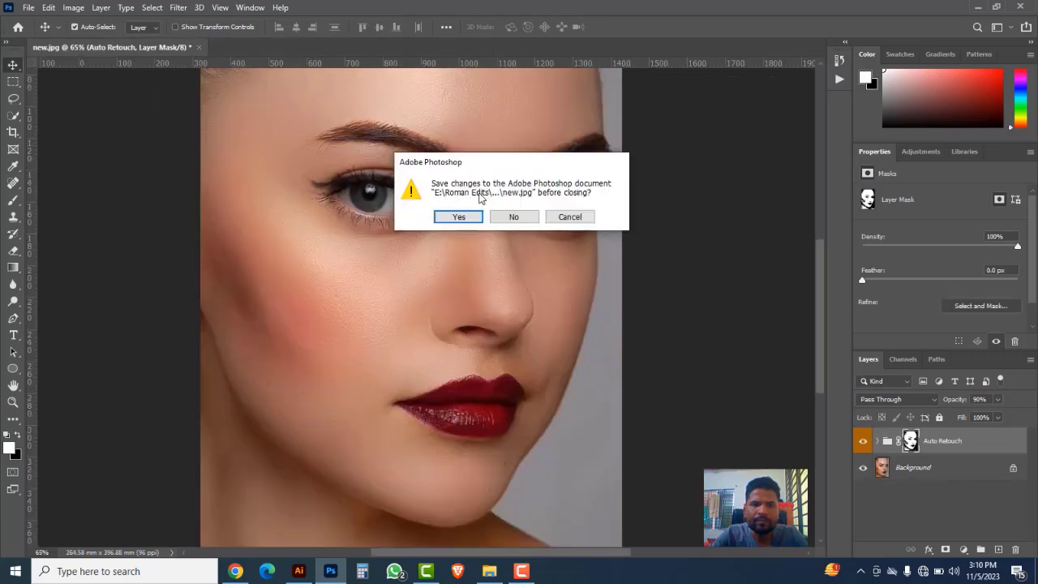
pyautogui.click(511, 215)
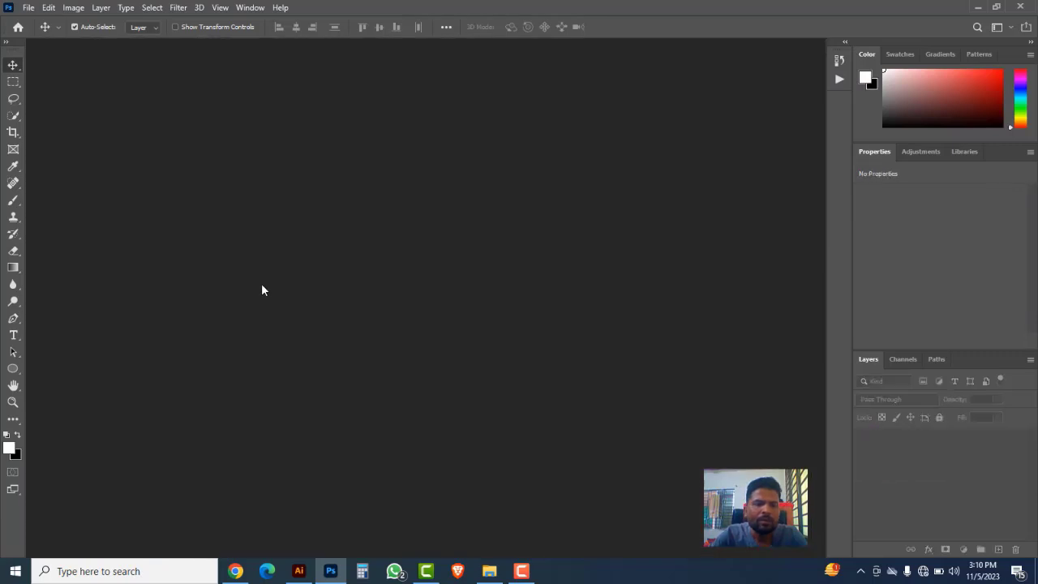
# Step: Open all three original portrait images from the skin retouch folder
pyautogui.click(27, 8)
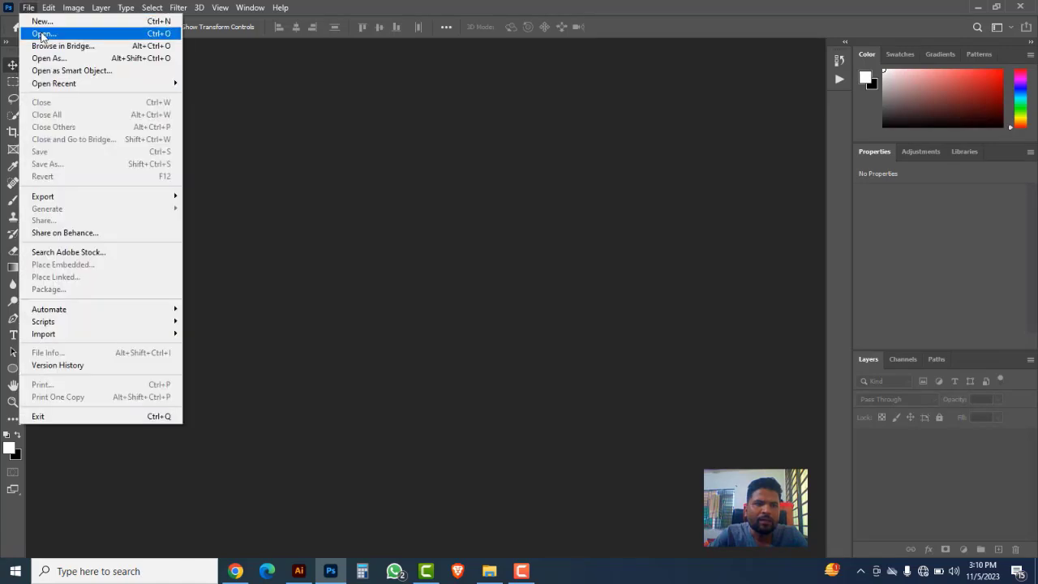
pyautogui.click(40, 30)
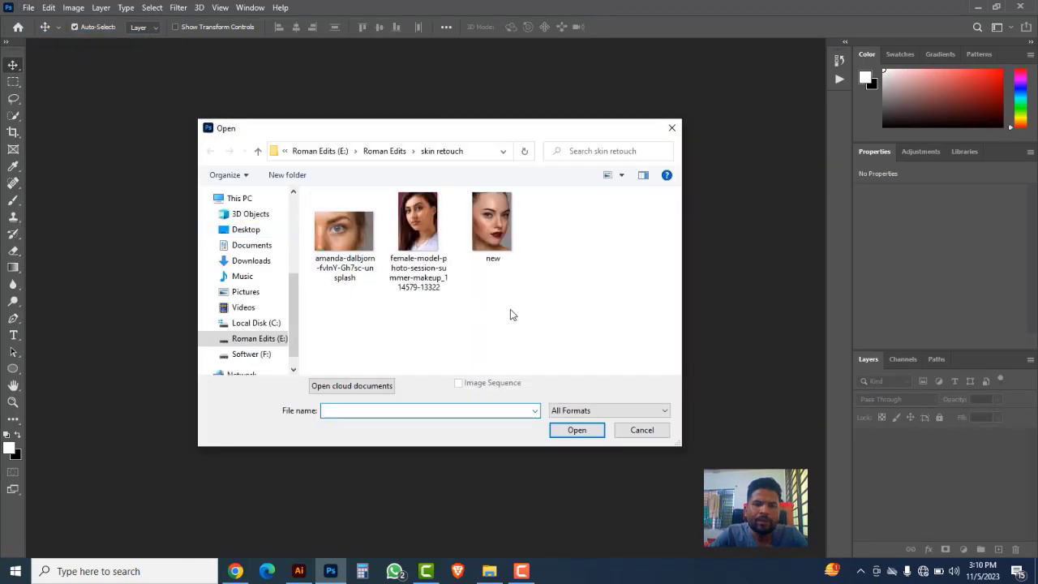
pyautogui.moveTo(543, 309); pyautogui.dragTo(340, 226)
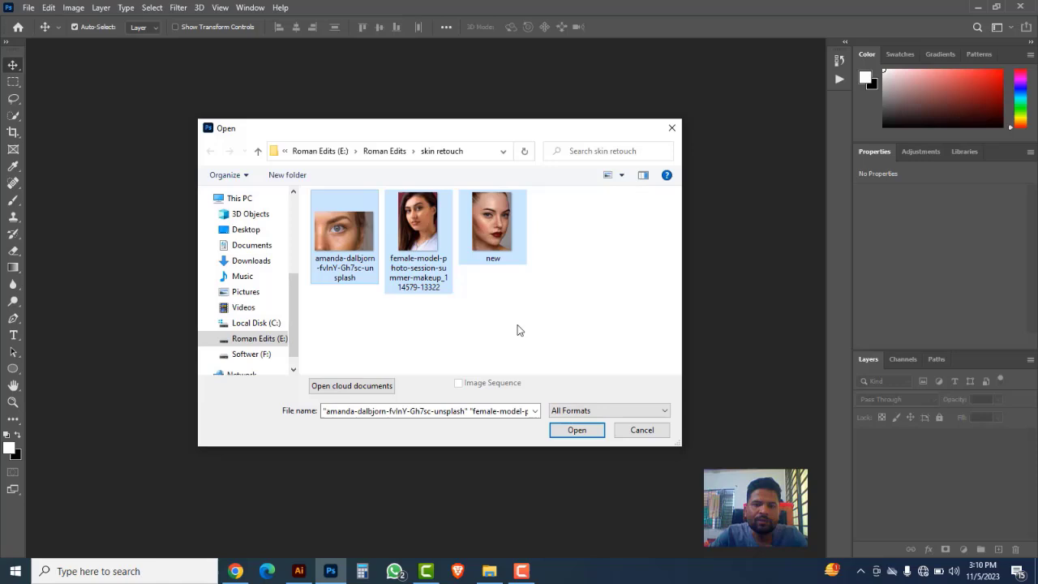
pyautogui.click(577, 430)
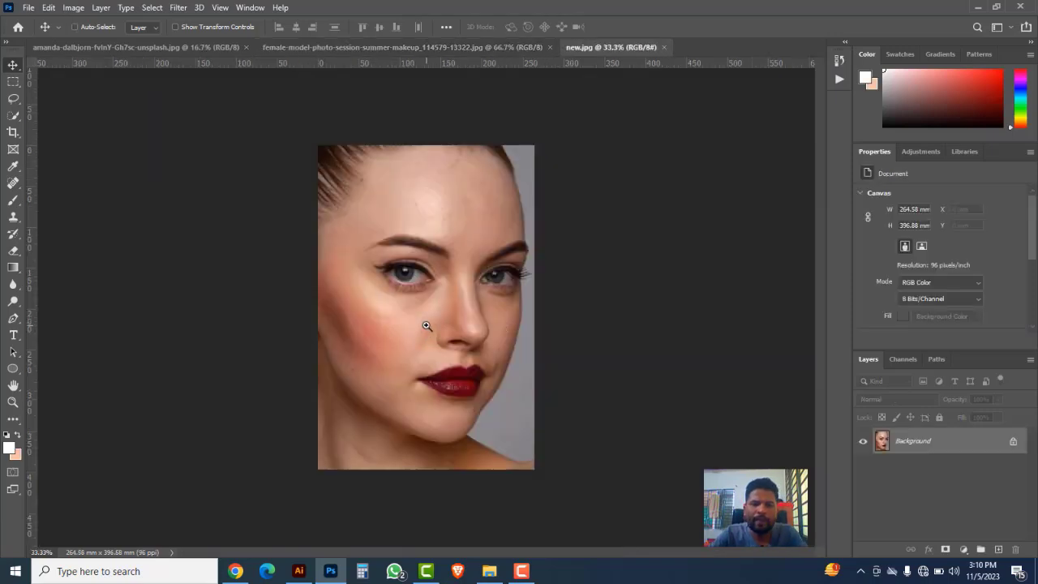
pyautogui.hotkey('ctrl', '+')
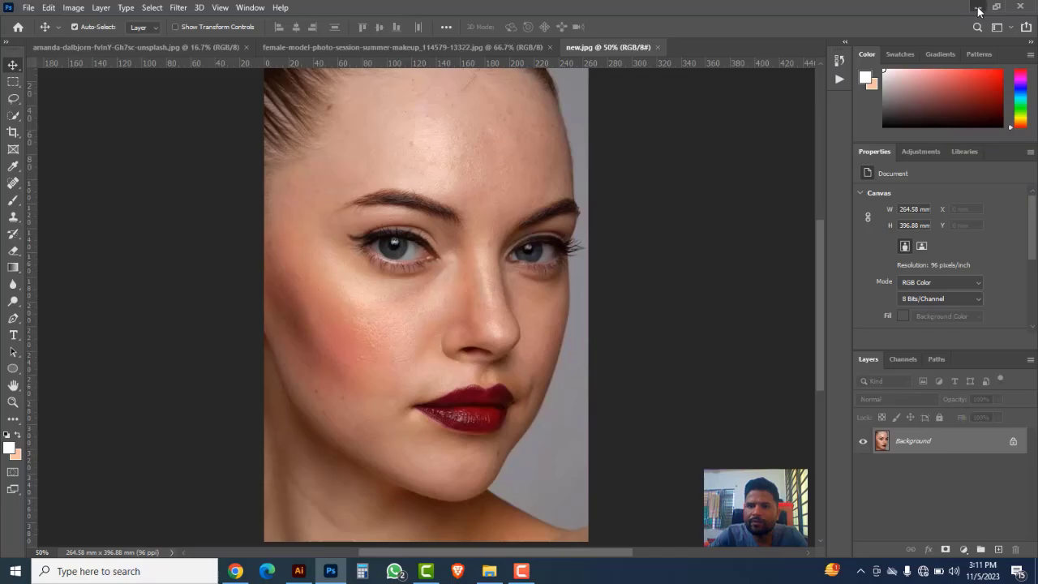
# Step: Switch to File Explorer and open the Downloads folder
pyautogui.click(977, 7)
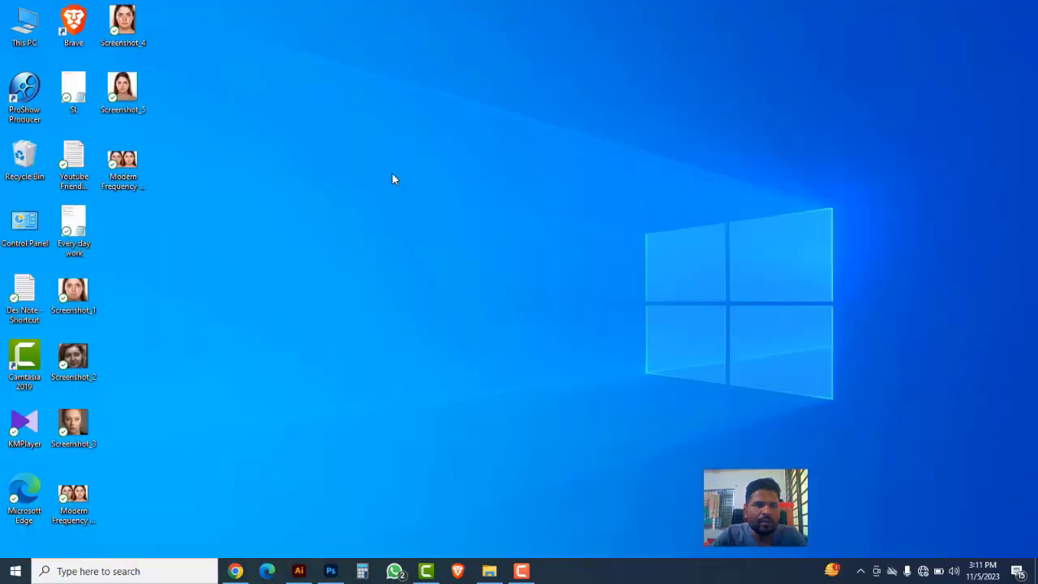
pyautogui.doubleClick(32, 36)
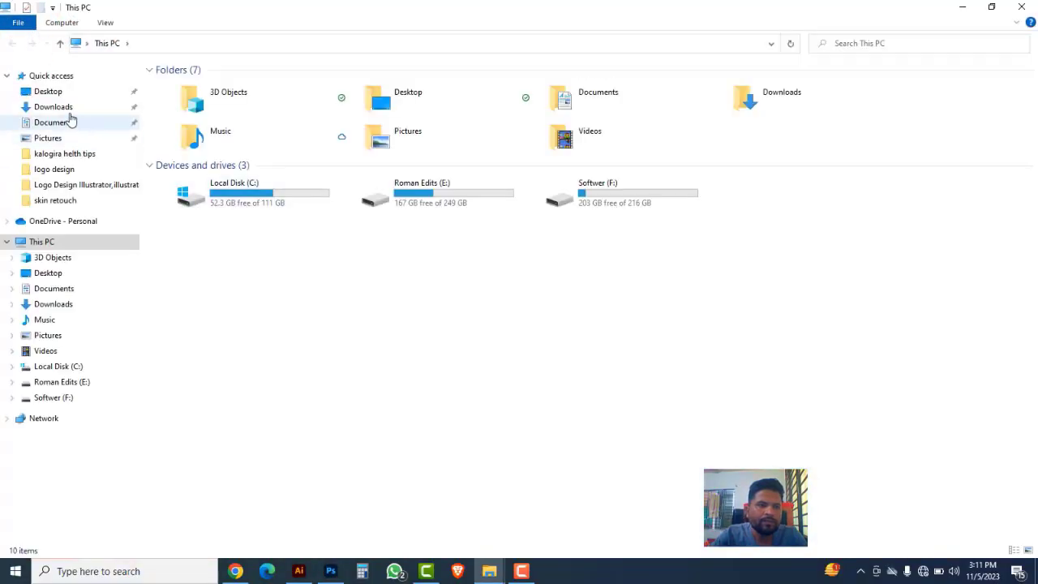
pyautogui.click(66, 111)
# Step: Extract the Skin Retouching 2022 archive into its own folder, entering the archive password
pyautogui.click(202, 123)
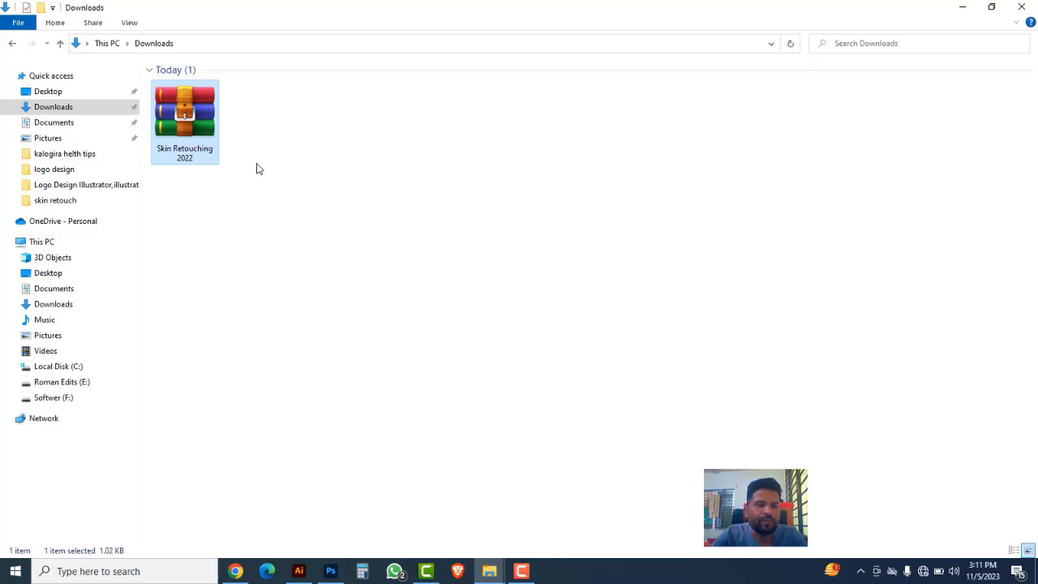
pyautogui.rightClick(190, 112)
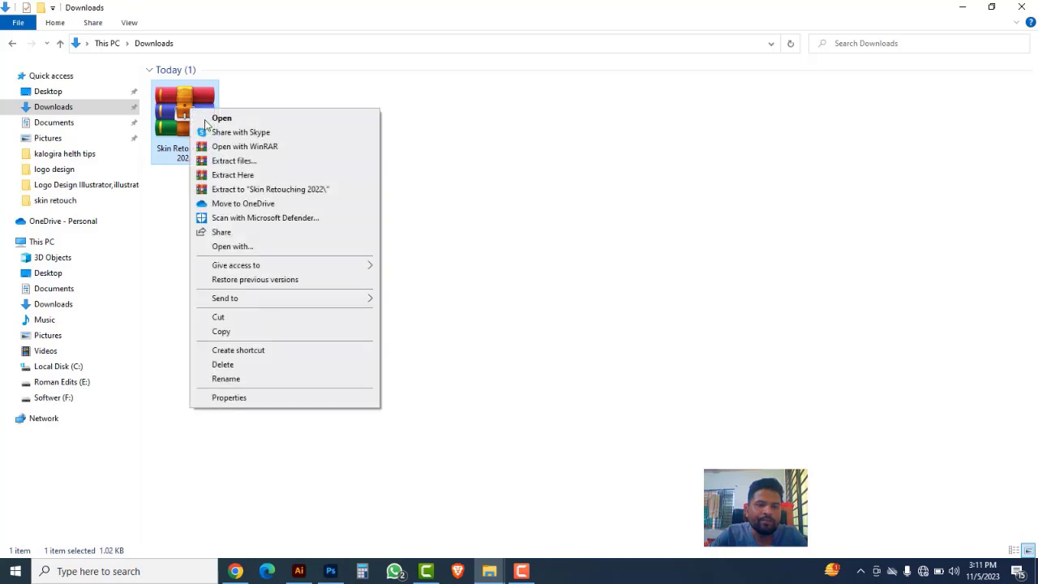
pyautogui.click(235, 161)
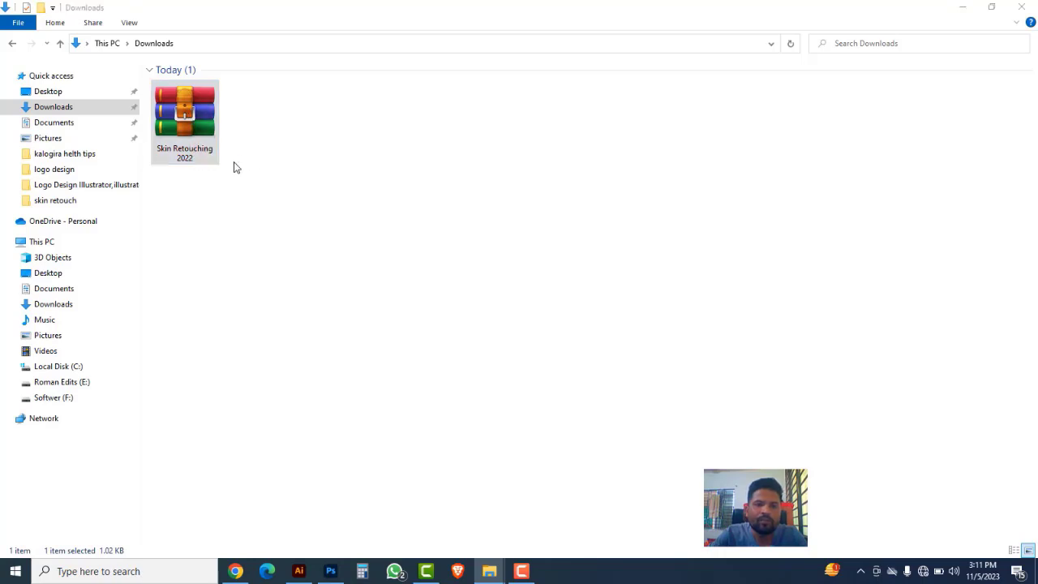
pyautogui.click(557, 432)
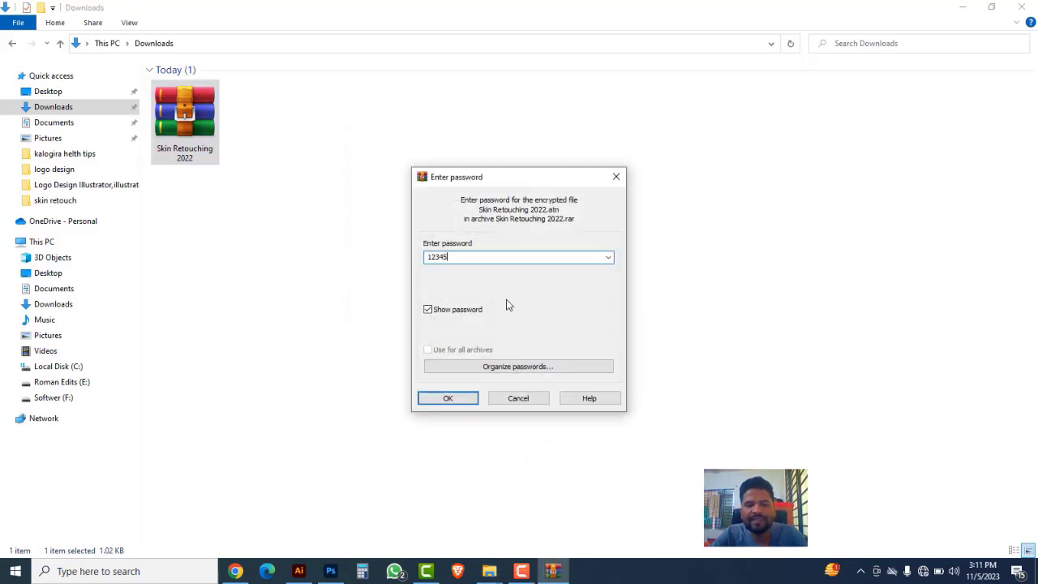
pyautogui.click(451, 398)
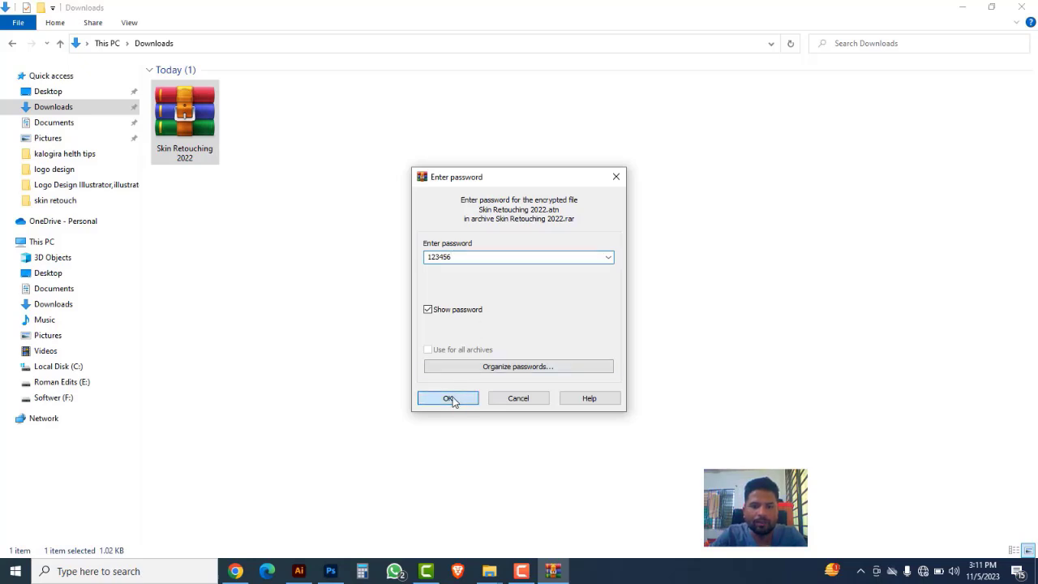
pyautogui.click(375, 307)
# Step: Open the Skin Retouching 2022 ATN file from the extracted folder in Photoshop and display the list of actions
pyautogui.doubleClick(266, 124)
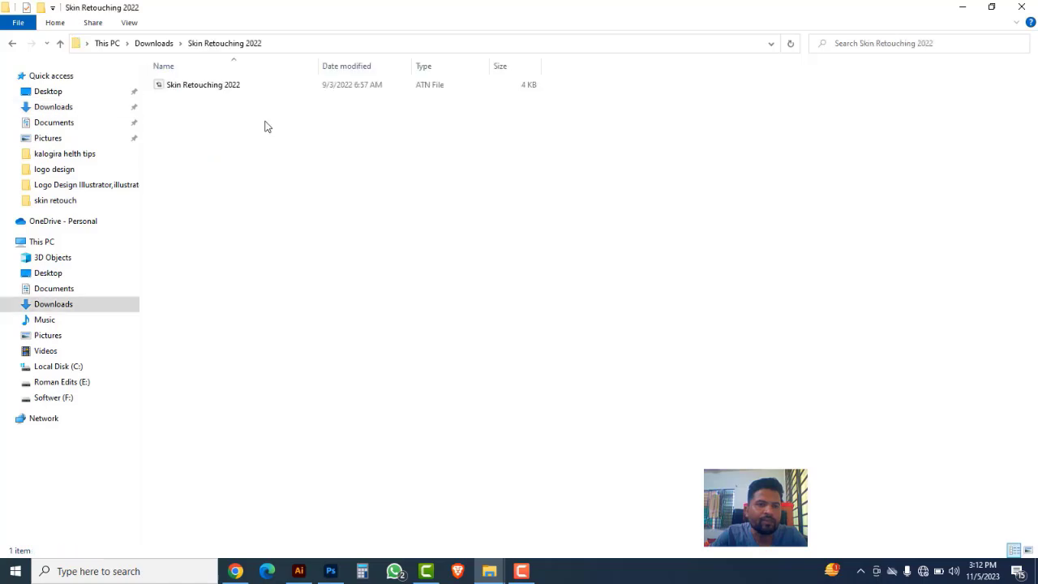
pyautogui.click(189, 91)
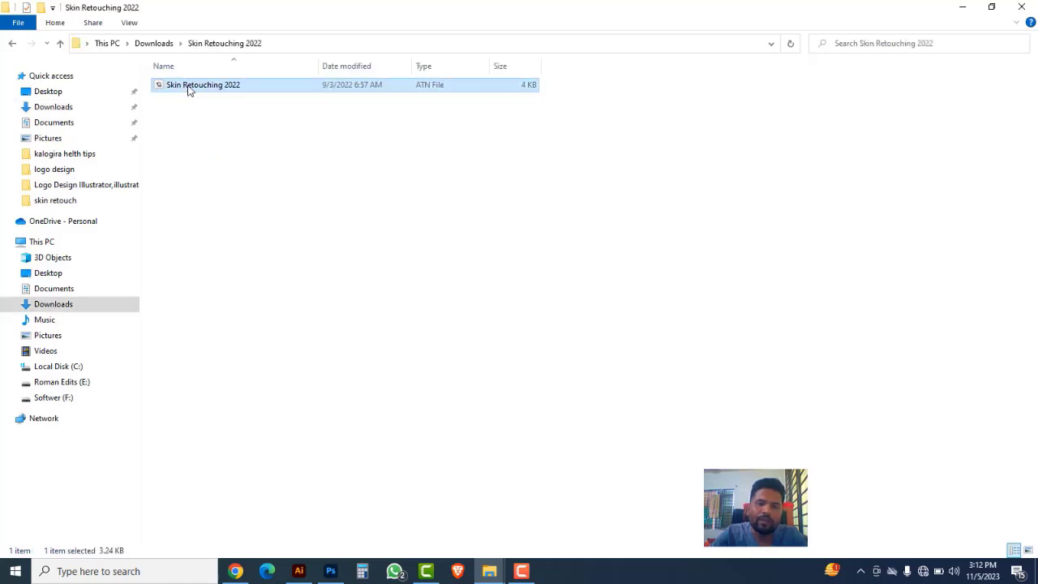
pyautogui.doubleClick(189, 87)
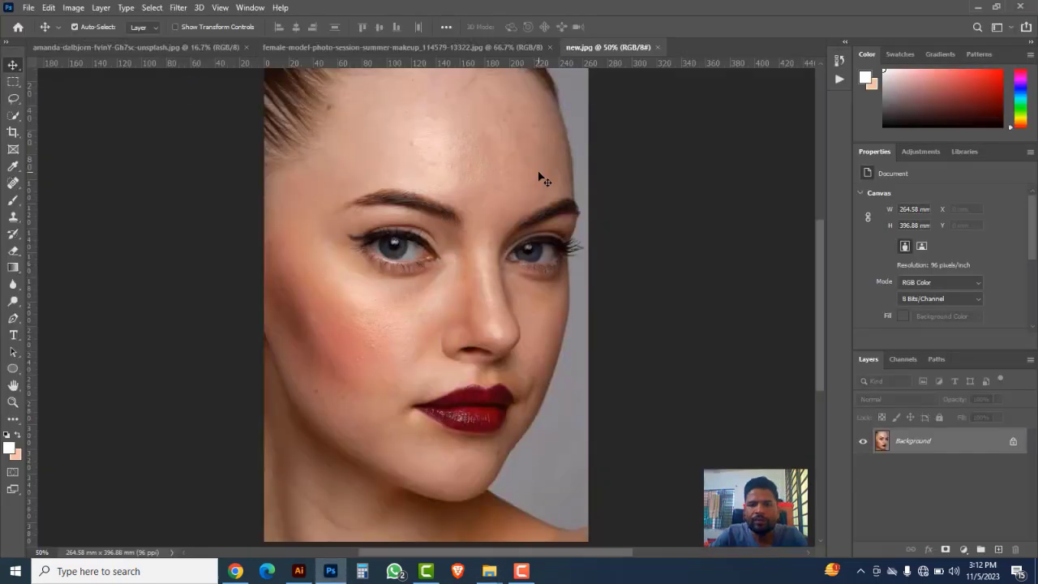
pyautogui.click(251, 12)
pyautogui.click(292, 93)
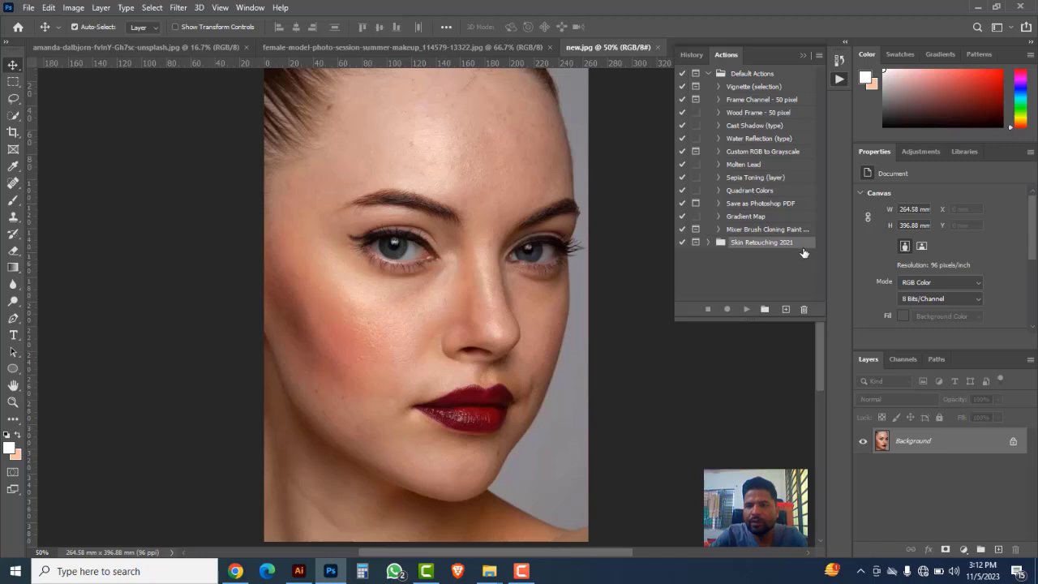
# Step: Delete the Skin Retouching 2021 action set and collapse the actions list
pyautogui.click(804, 309)
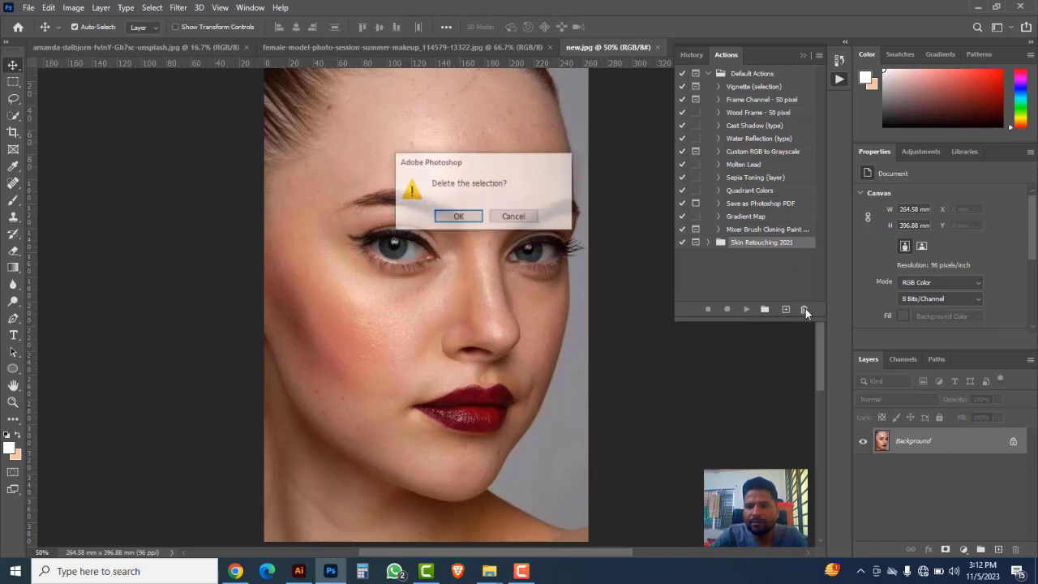
pyautogui.click(458, 217)
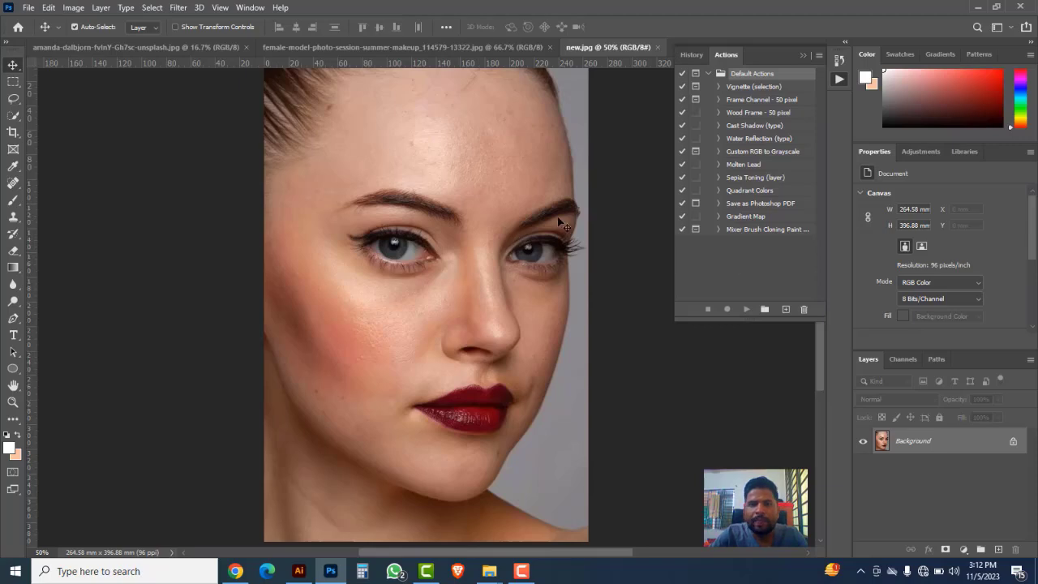
pyautogui.click(802, 56)
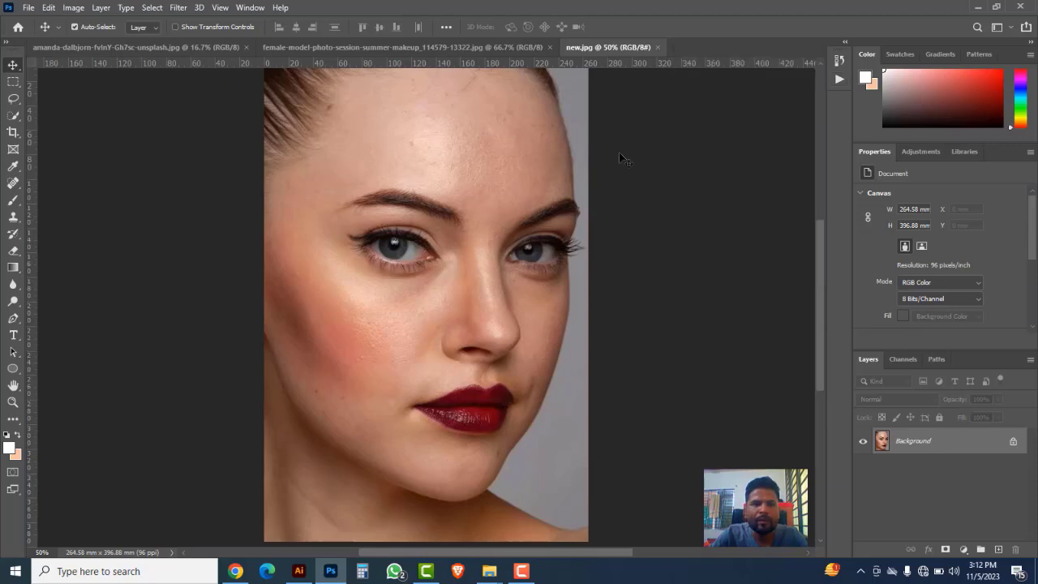
# Step: Load the Skin Retouching 2022 ATN file from its folder in Downloads into the actions list
pyautogui.click(250, 7)
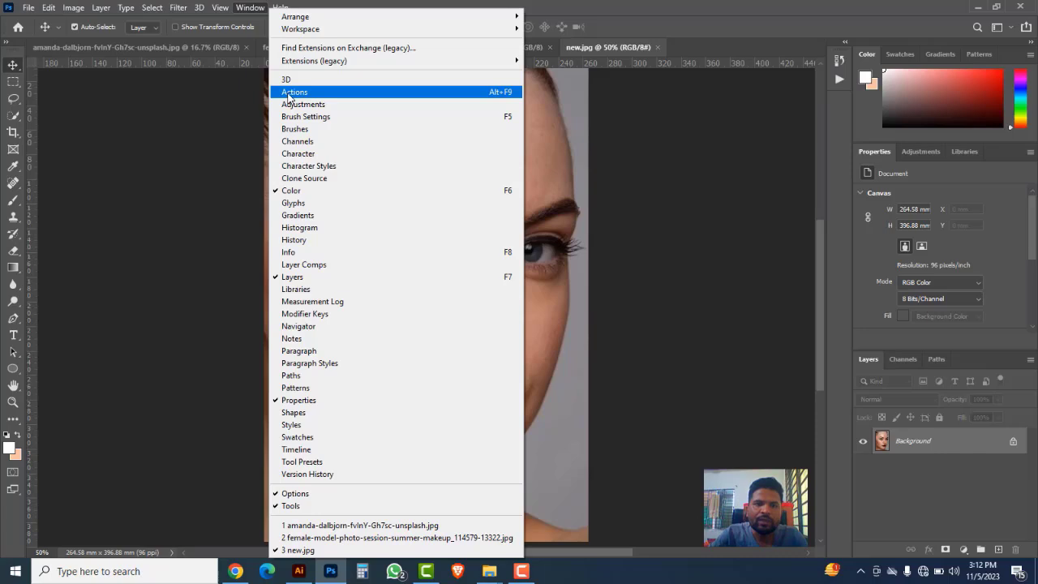
pyautogui.click(293, 92)
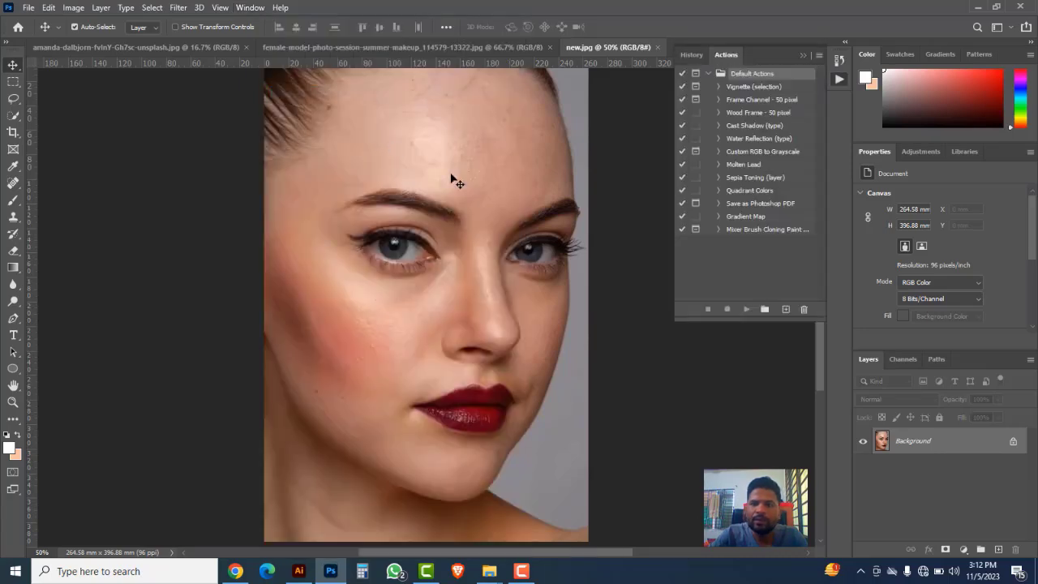
pyautogui.click(818, 57)
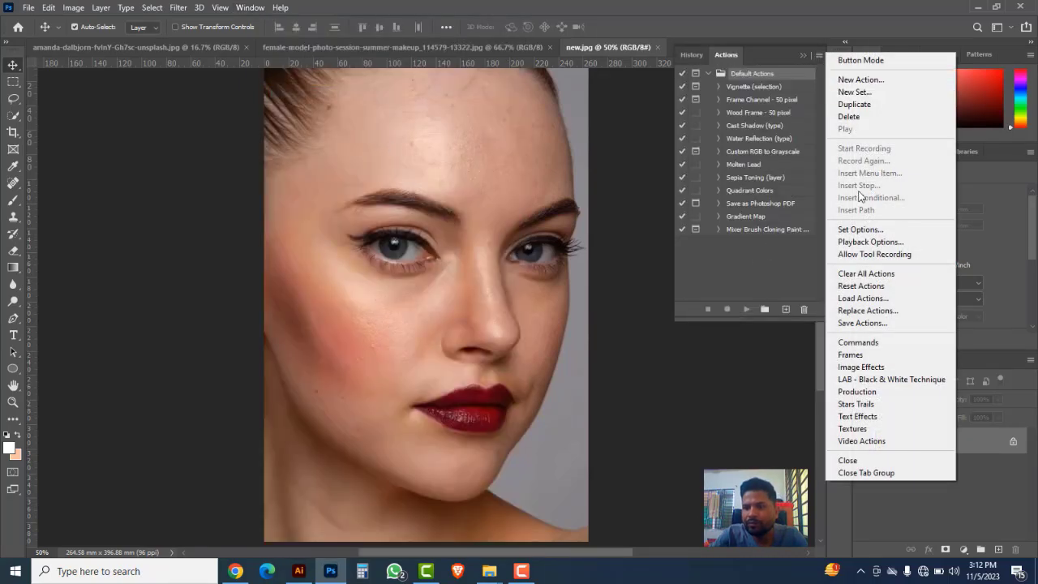
pyautogui.click(854, 300)
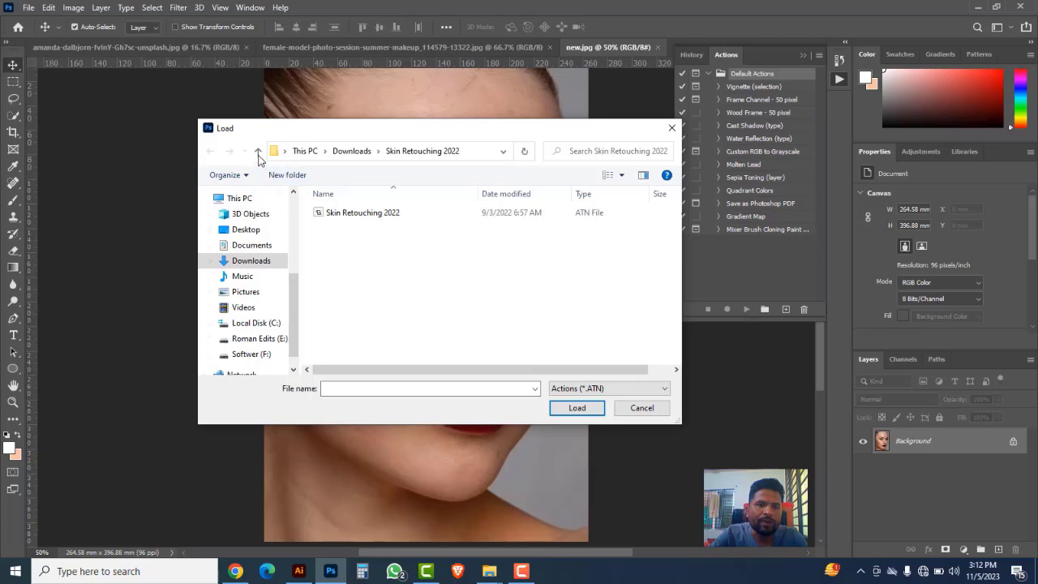
pyautogui.click(258, 153)
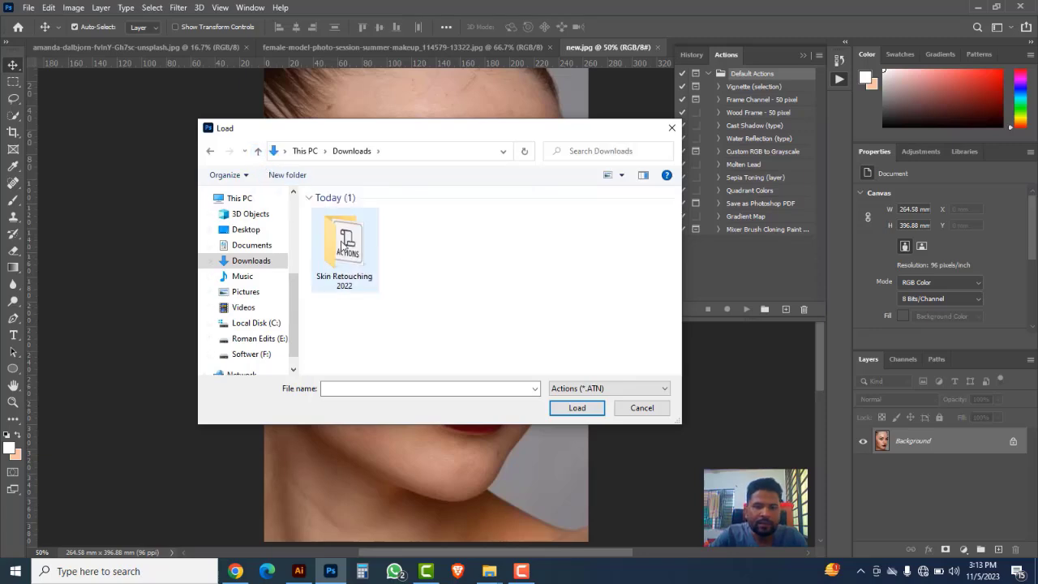
pyautogui.doubleClick(368, 258)
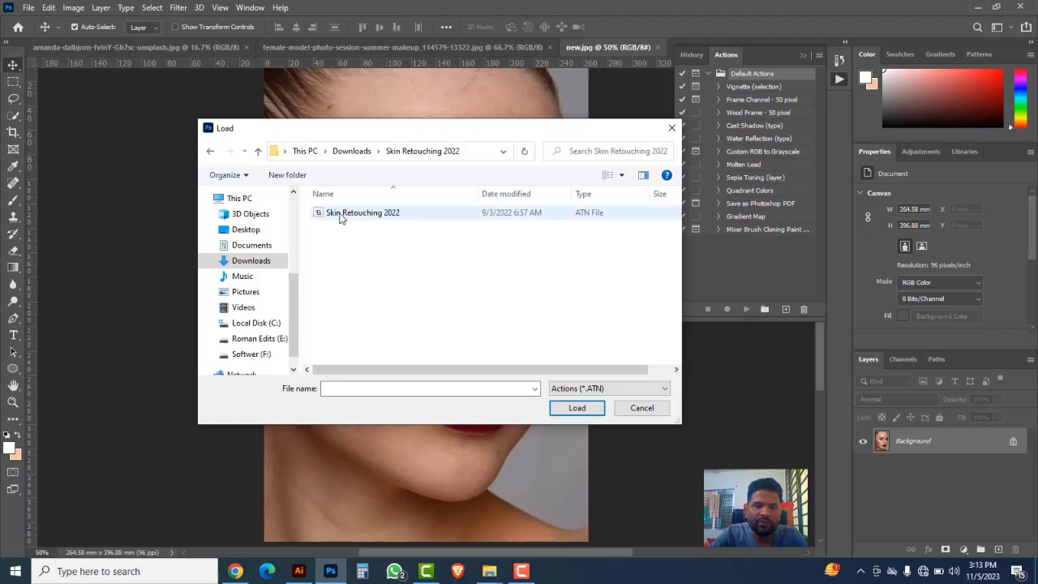
pyautogui.click(351, 215)
pyautogui.click(568, 410)
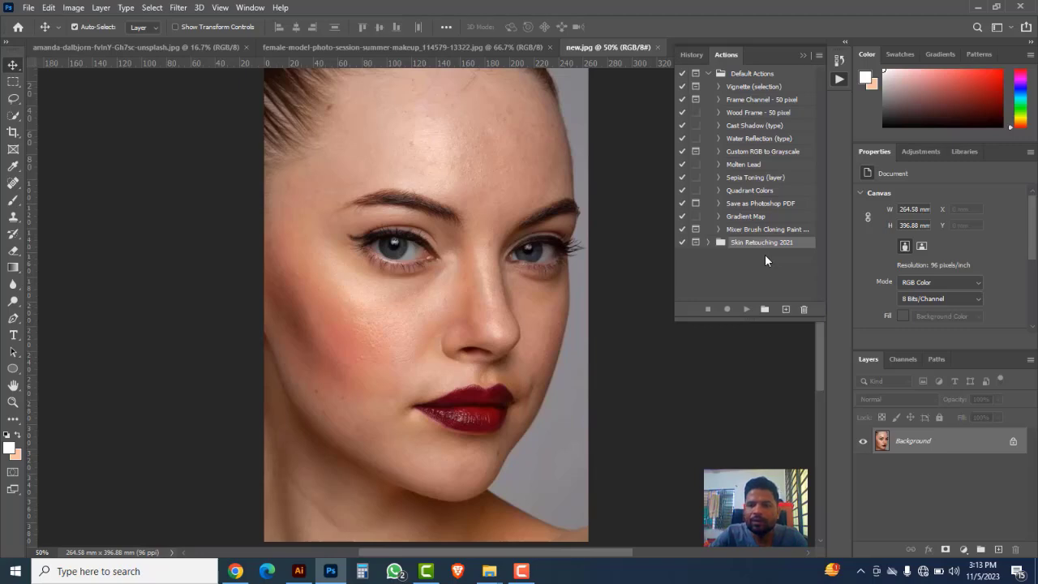
# Step: Play Auto Retouch from the Skin Retouching 2021 set on new.jpg, accepting Surface Blur radius 45, threshold 35 and High Pass radius 1.5 pixels
pyautogui.click(709, 242)
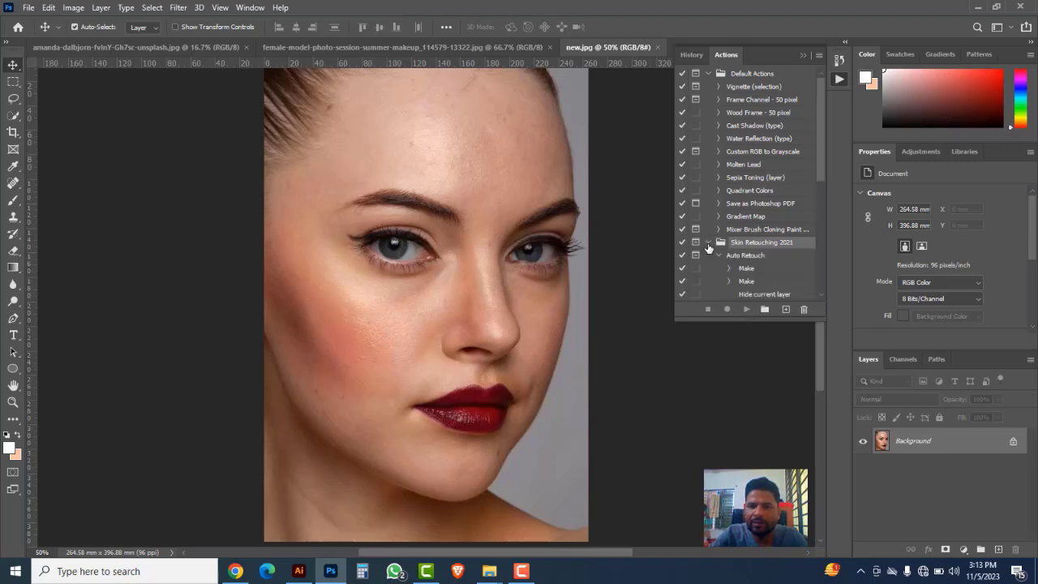
pyautogui.click(765, 258)
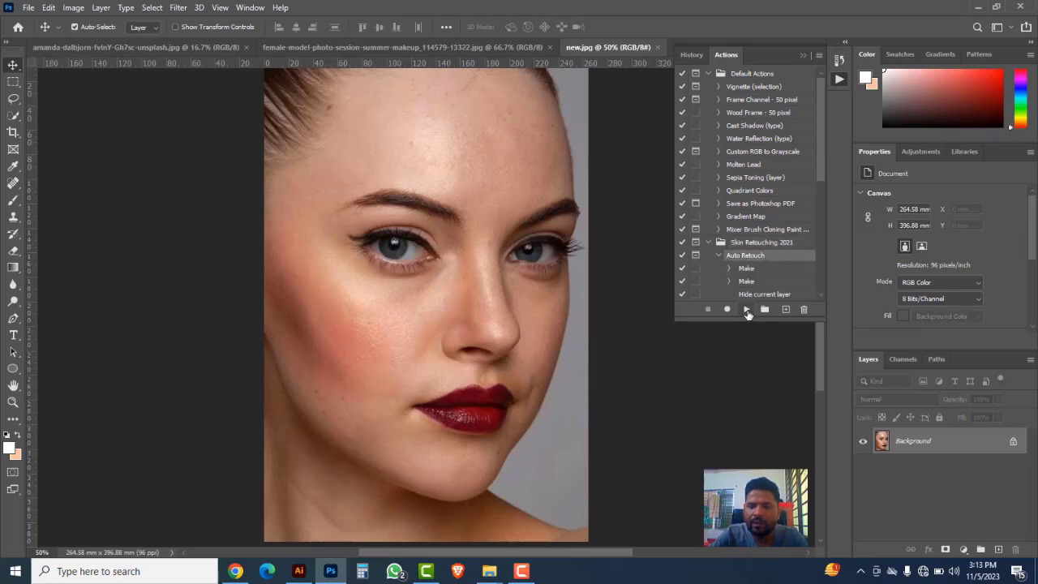
pyautogui.click(747, 311)
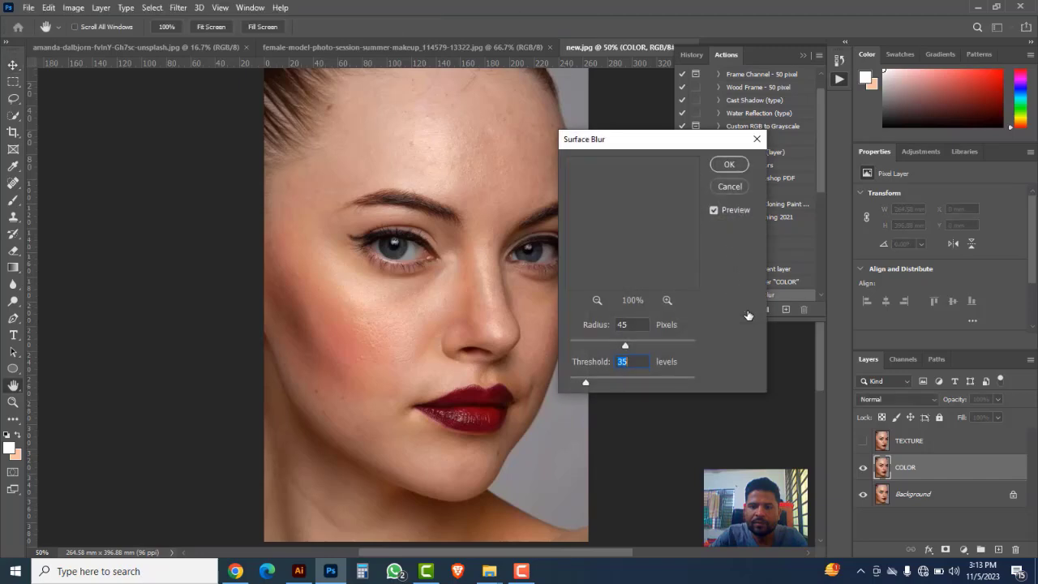
pyautogui.click(597, 300)
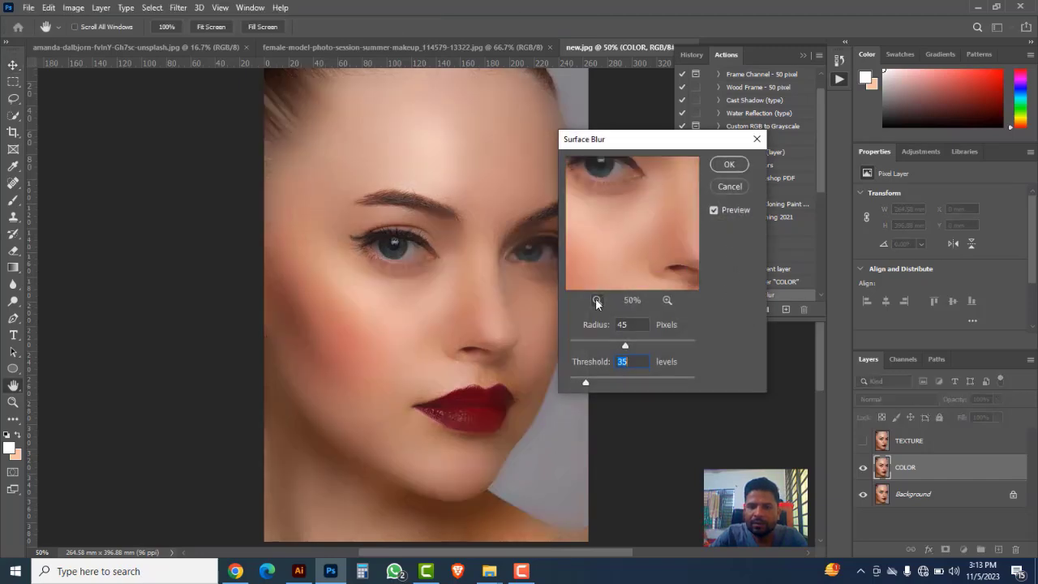
pyautogui.click(727, 165)
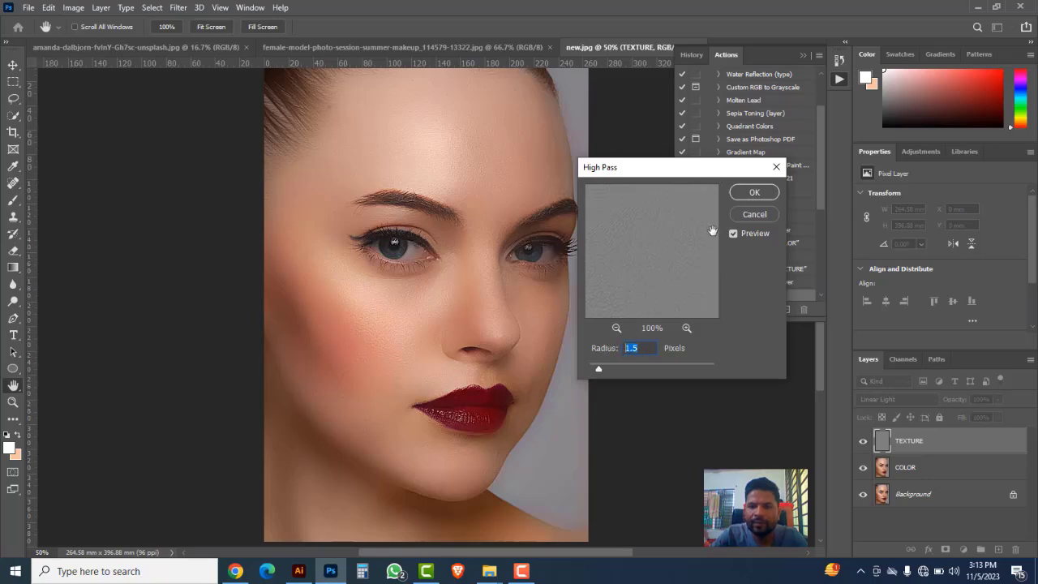
pyautogui.click(750, 191)
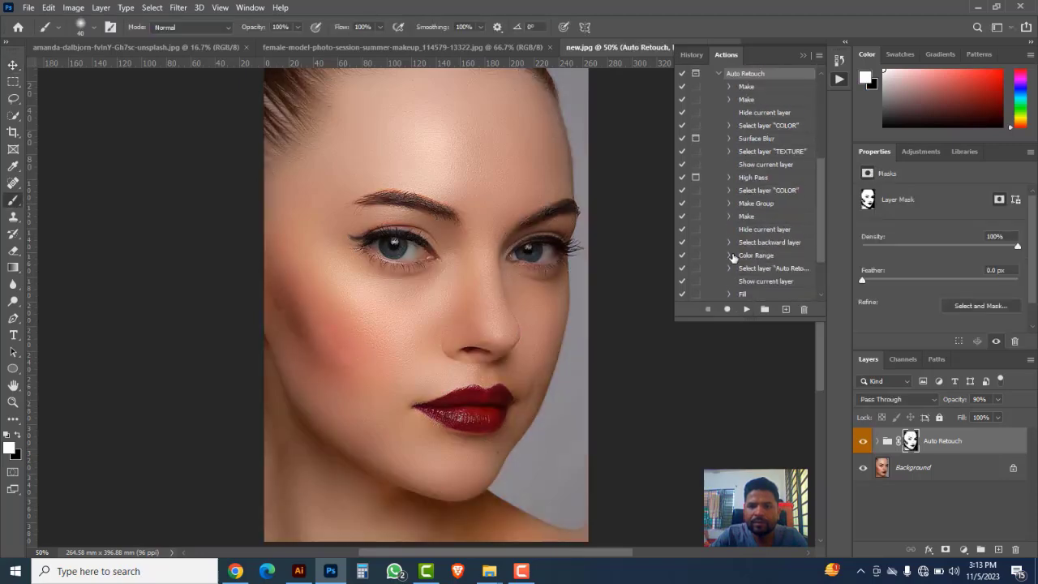
# Step: Compare the portrait in new.jpg with and without the Auto Retouch group, including a closer view of the face
pyautogui.click(863, 442)
pyautogui.click(863, 442)
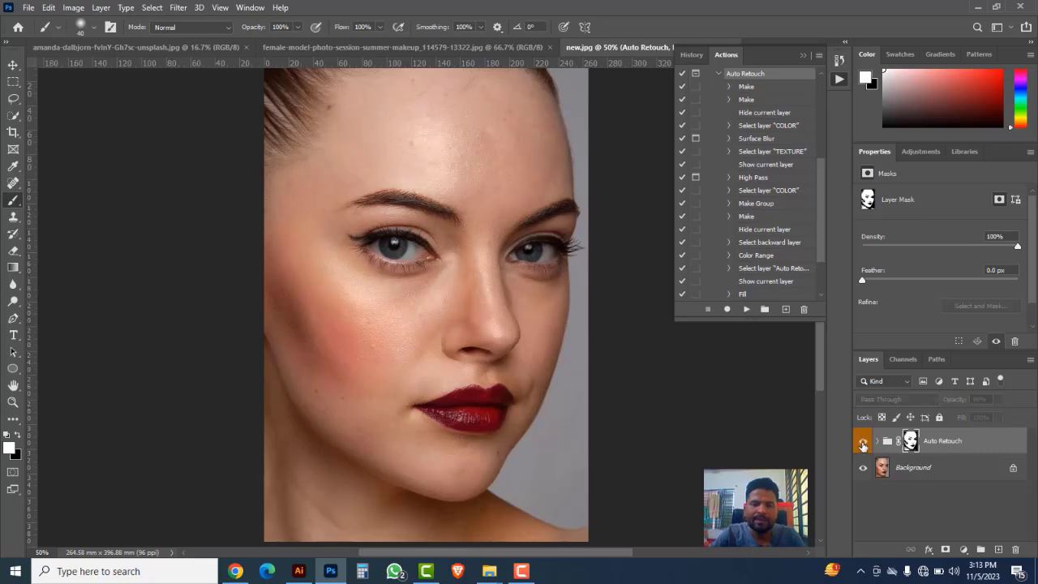
pyautogui.click(863, 442)
pyautogui.keyDown('ctrl'); pyautogui.click(436, 298); pyautogui.keyUp('ctrl')
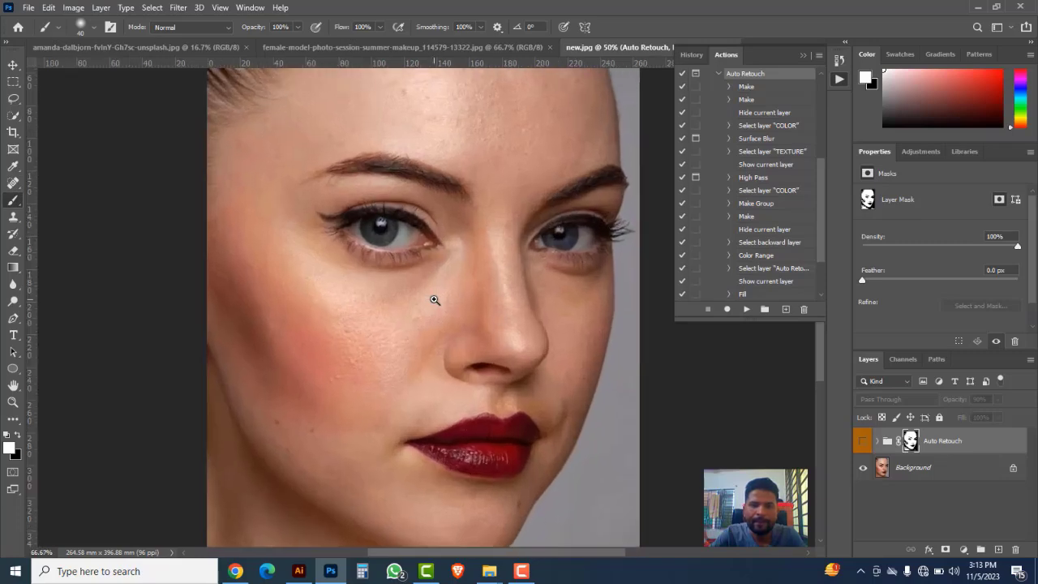
pyautogui.click(863, 442)
pyautogui.click(863, 442)
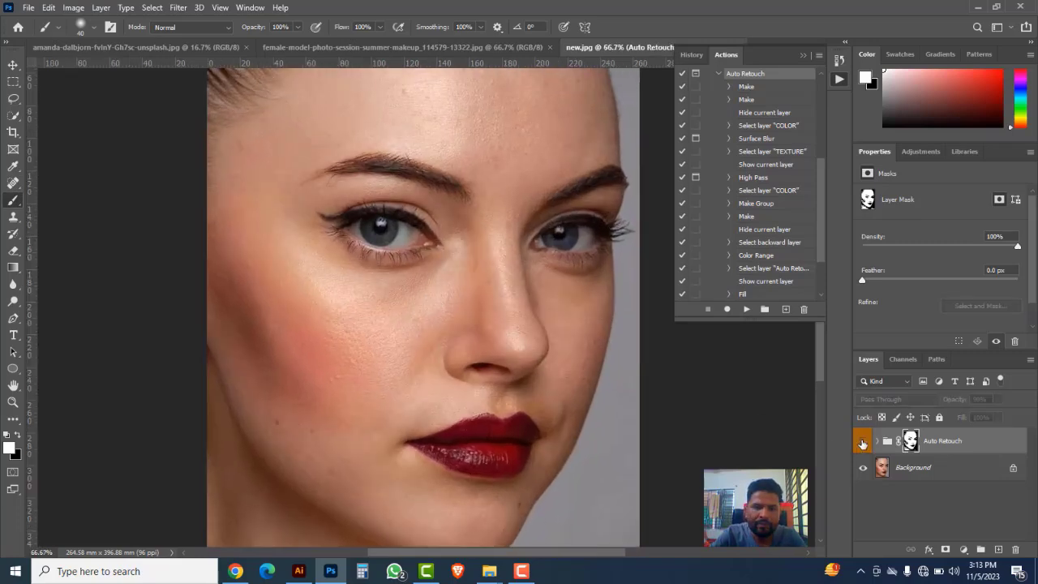
pyautogui.click(863, 442)
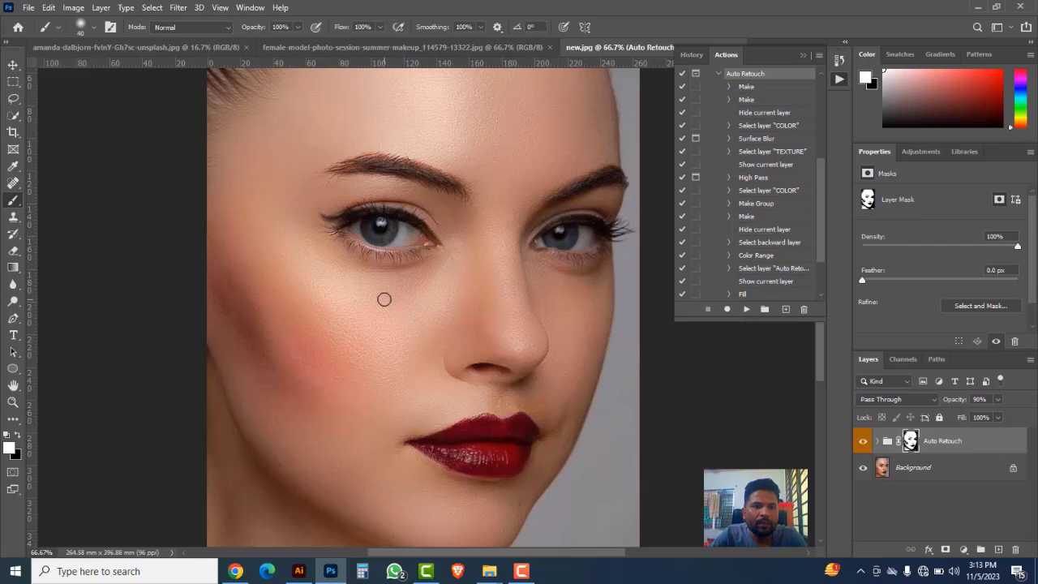
# Step: Play the Auto Retouch action on the close-up eye photo and show the whole image in the Surface Blur preview
pyautogui.click(199, 50)
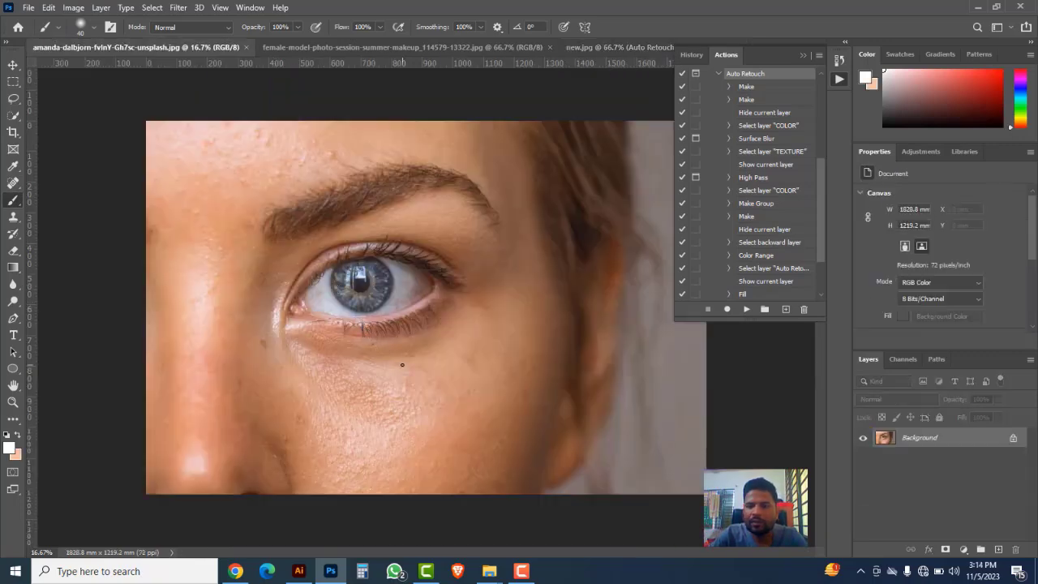
pyautogui.click(746, 310)
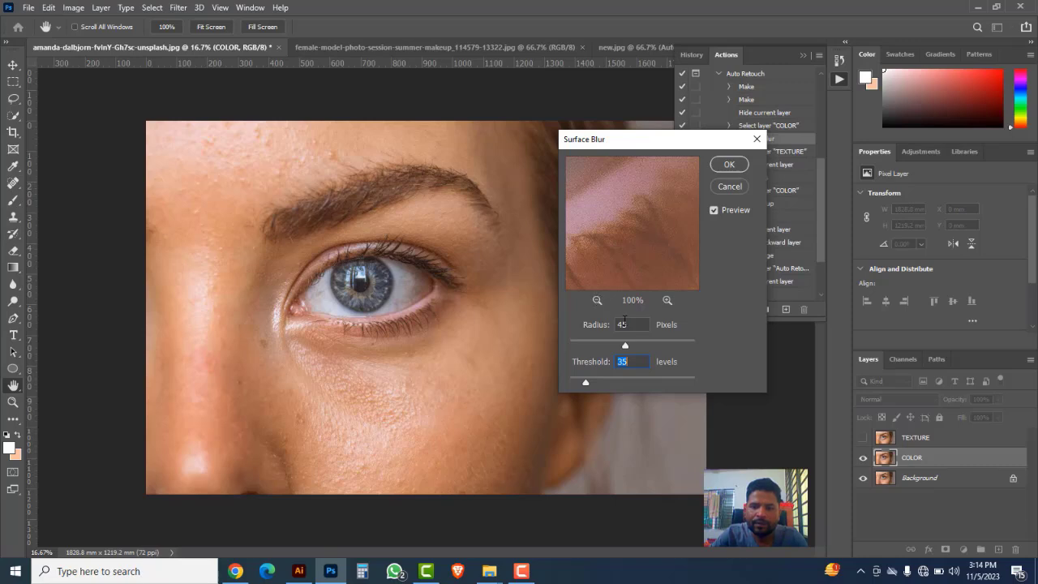
pyautogui.scroll(-1, 635, 324)
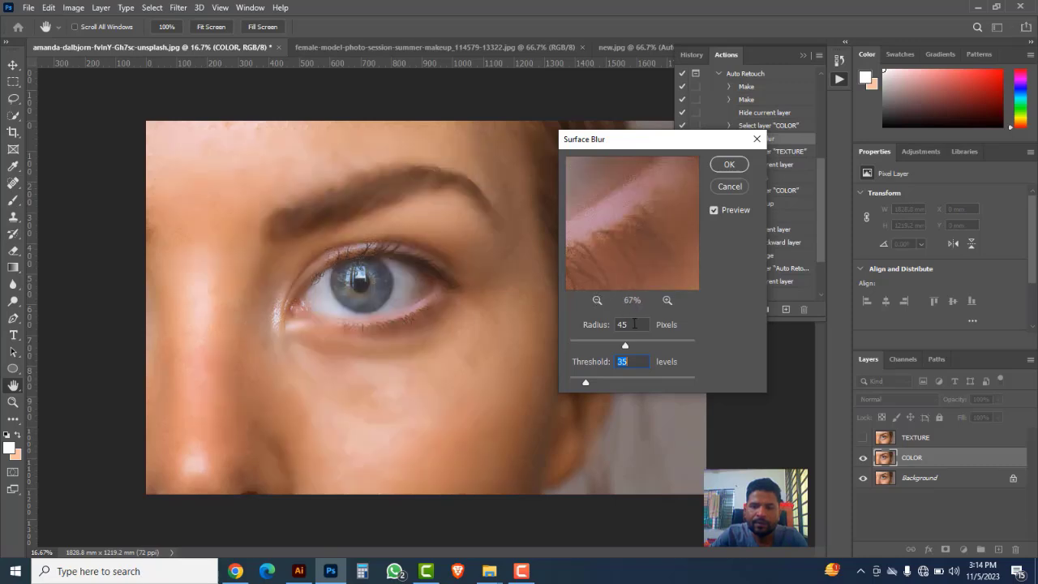
pyautogui.click(597, 300)
pyautogui.click(597, 300)
pyautogui.click(597, 300)
pyautogui.click(597, 301)
pyautogui.click(597, 300)
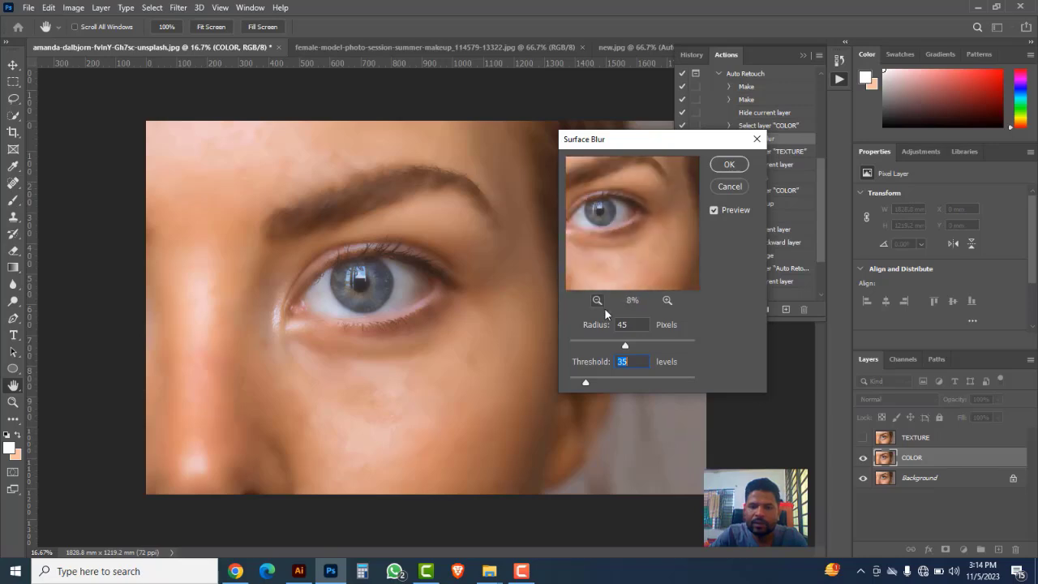
# Step: Apply the Surface Blur to the eye photo's COLOR layer with a radius of 70 pixels and a threshold of 50 levels
pyautogui.click(614, 325)
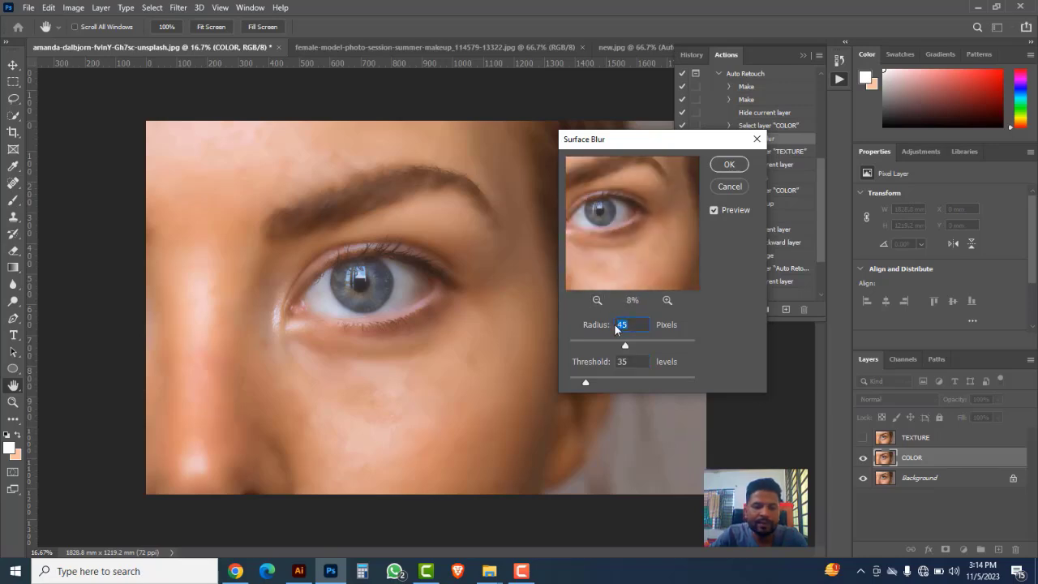
pyautogui.write('70')
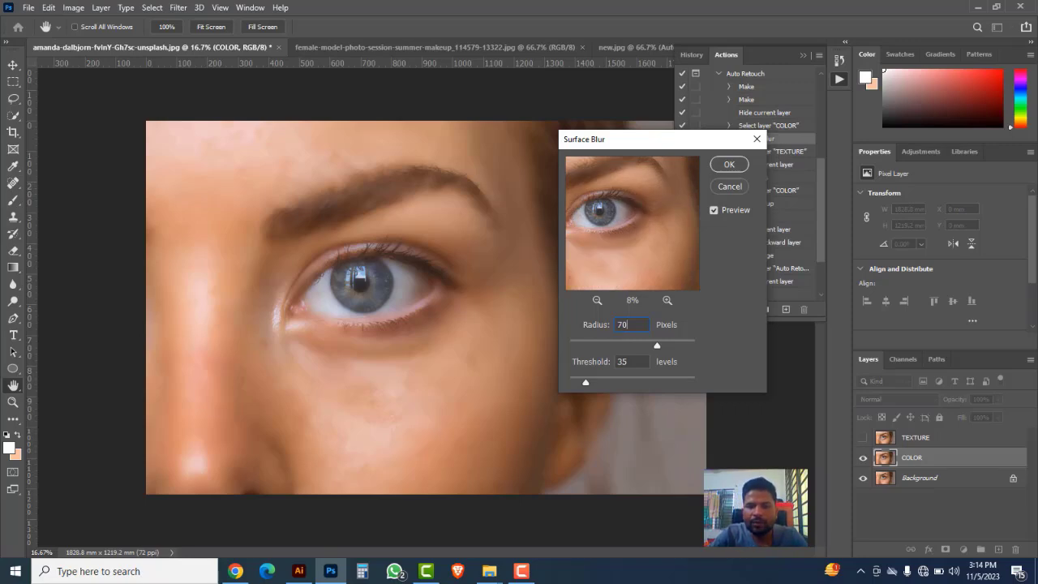
pyautogui.doubleClick(633, 361)
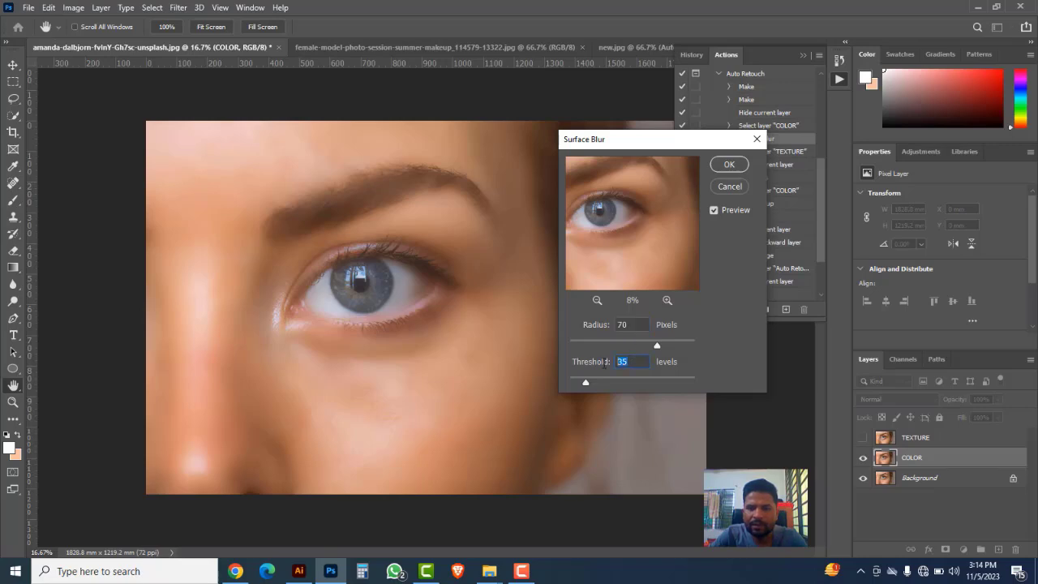
pyautogui.write('50')
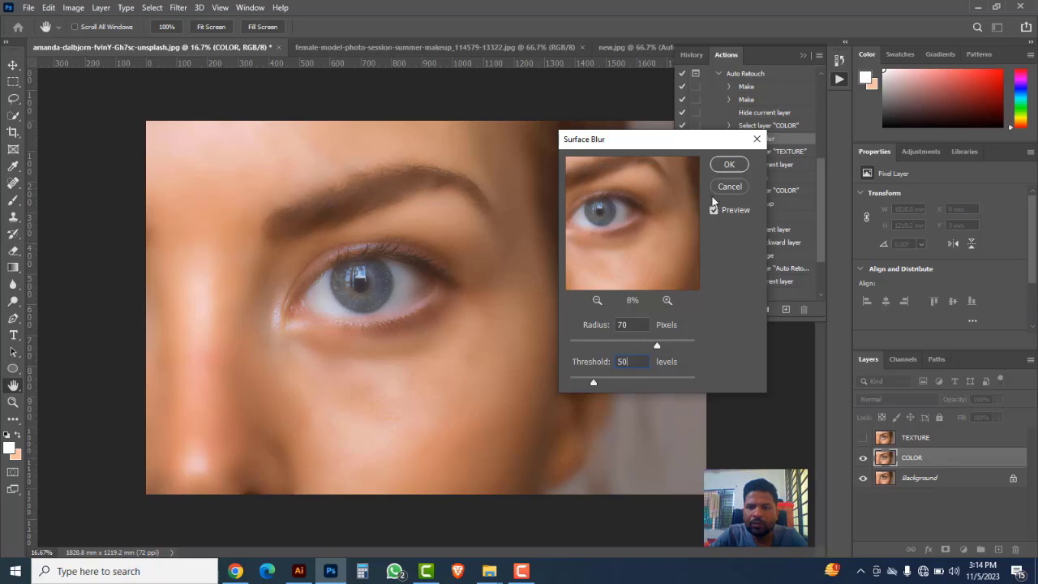
pyautogui.click(728, 164)
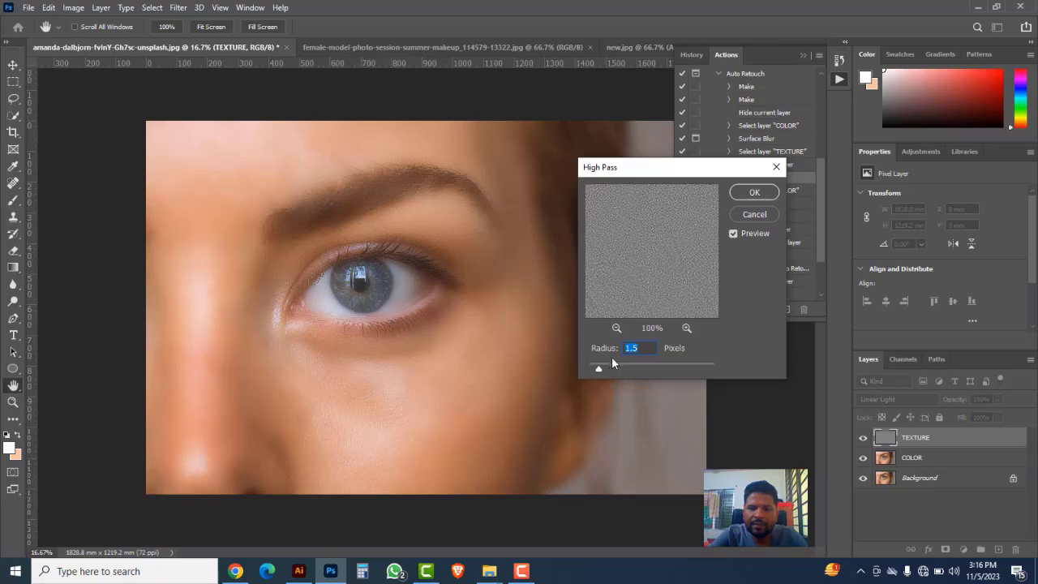
# Step: Apply the High Pass filter to the eye photo's TEXTURE layer with a radius of about 7.8 pixels
pyautogui.moveTo(598, 370); pyautogui.dragTo(622, 369)
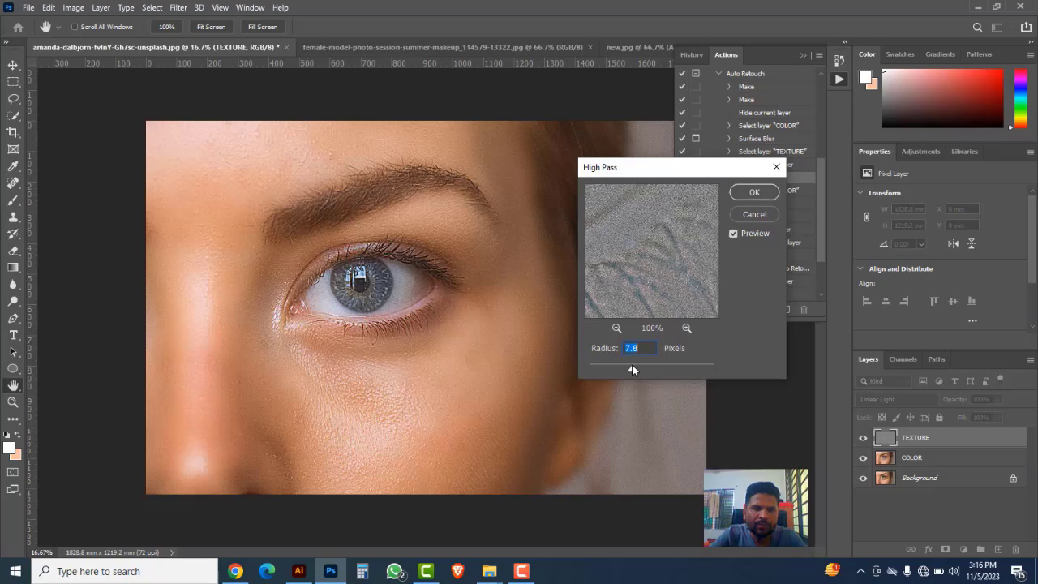
pyautogui.press('Tab')
pyautogui.click(743, 194)
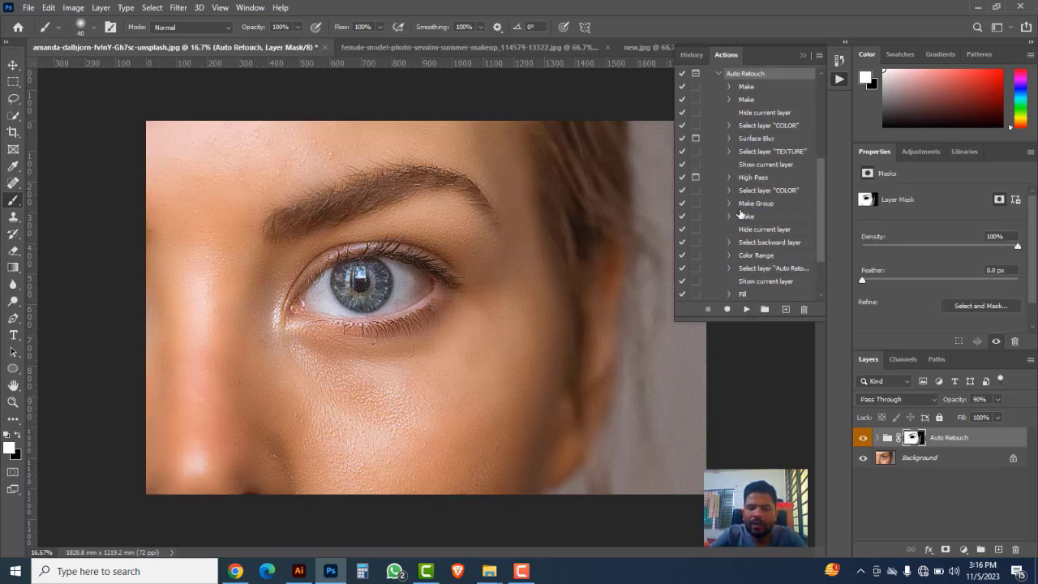
# Step: Compare the skin in the eye photo with and without the Auto Retouch group, including at 25% zoom
pyautogui.click(863, 439)
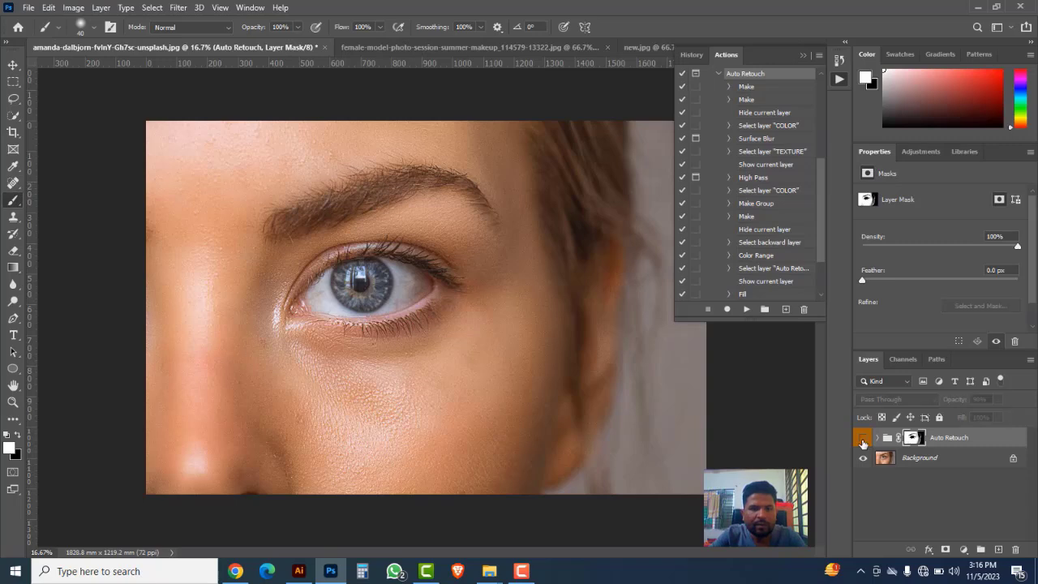
pyautogui.click(863, 440)
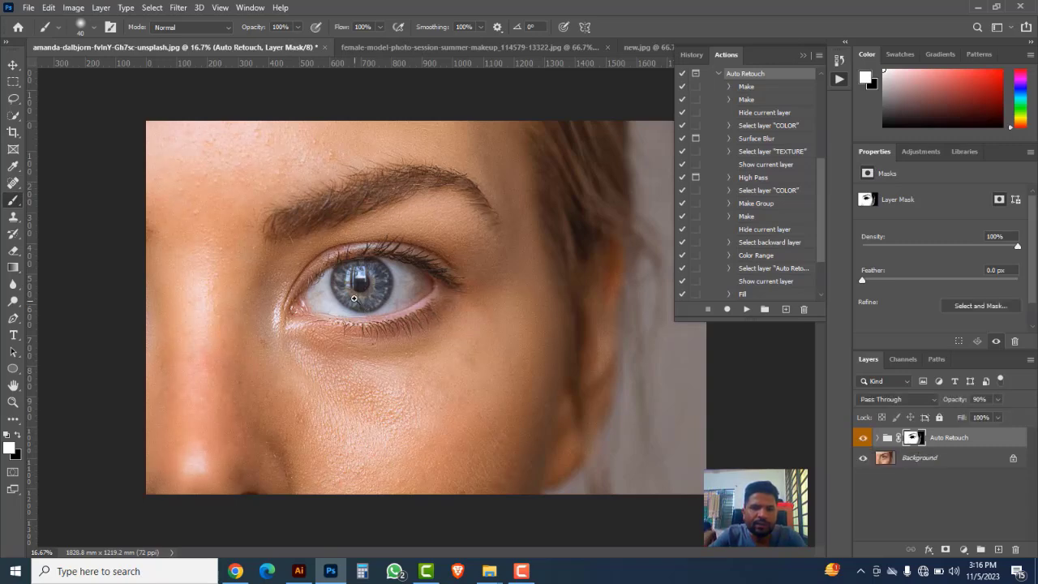
pyautogui.hotkey('ctrl', '+')
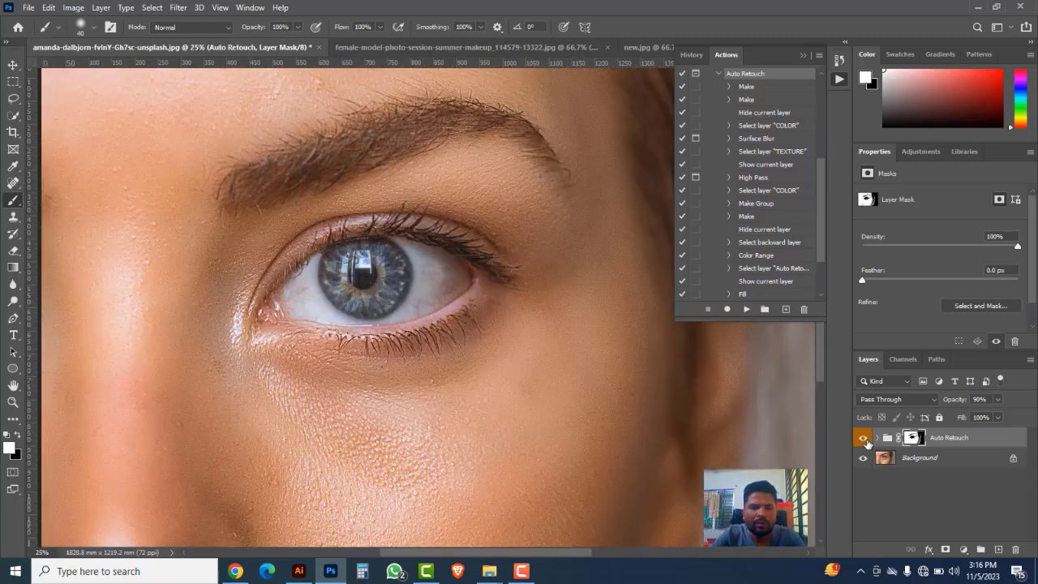
pyautogui.click(863, 439)
pyautogui.click(864, 439)
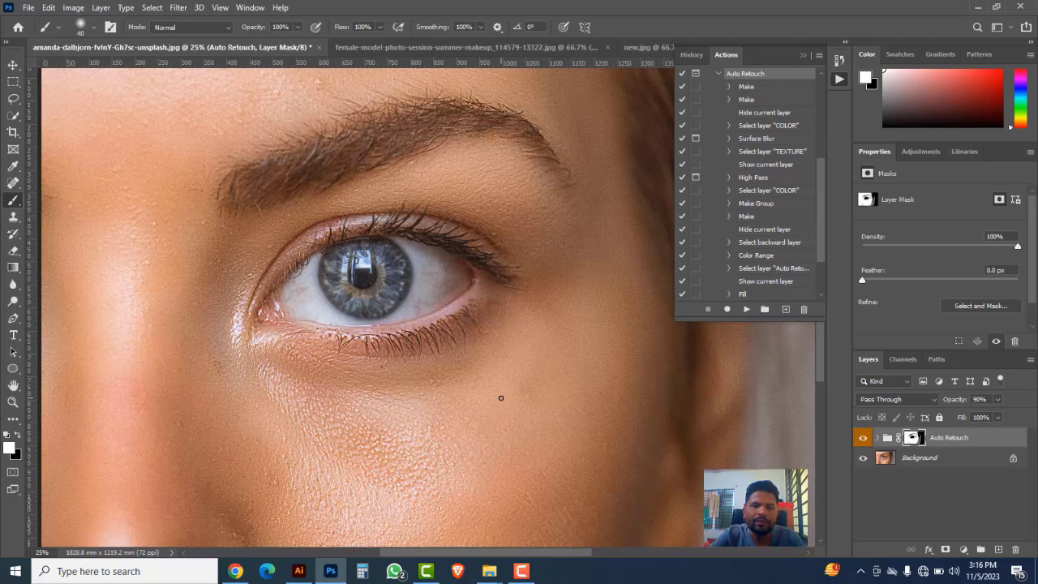
# Step: Switch to the female-model summer makeup photo and examine the skin on the forehead, cheeks and nose at 200% zoom
pyautogui.click(403, 49)
pyautogui.keyDown('ctrl'); pyautogui.click(465, 250); pyautogui.keyUp('ctrl')
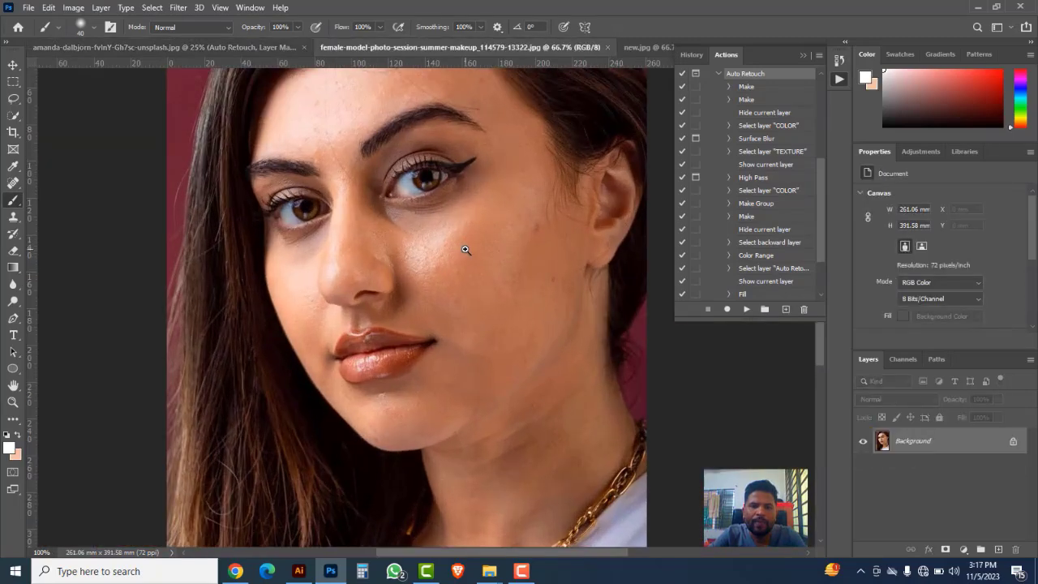
pyautogui.keyDown('ctrl'); pyautogui.click(463, 243); pyautogui.keyUp('ctrl')
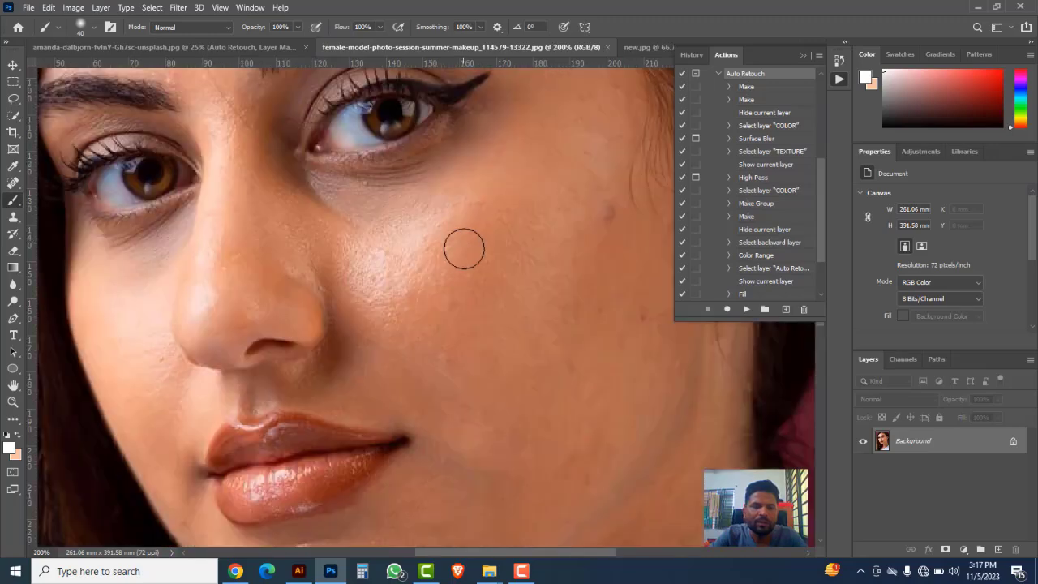
pyautogui.moveTo(380, 220); pyautogui.dragTo(453, 434)
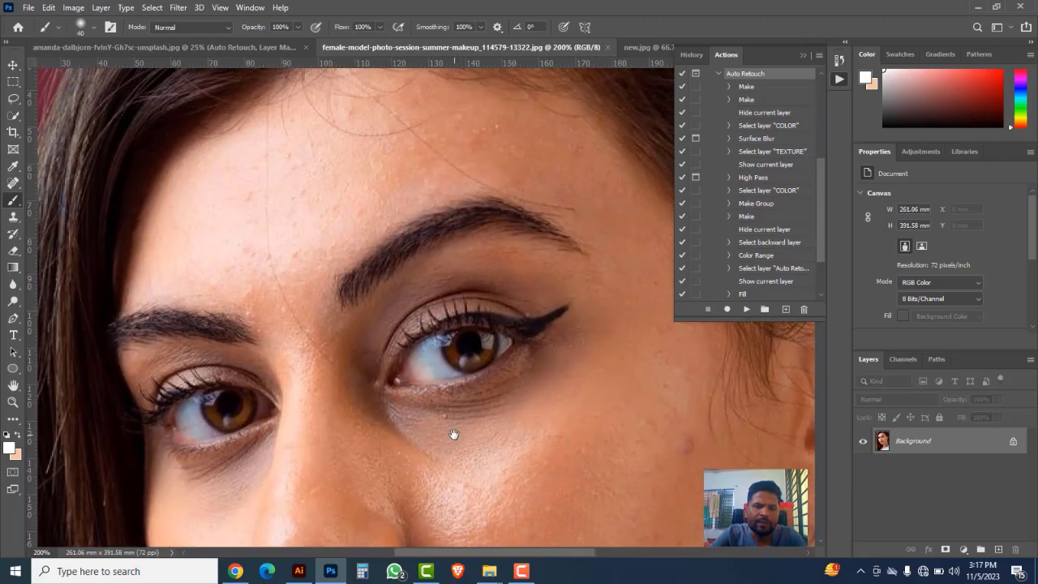
pyautogui.moveTo(532, 452); pyautogui.dragTo(476, 279)
pyautogui.moveTo(469, 404); pyautogui.dragTo(453, 275)
pyautogui.moveTo(446, 382); pyautogui.dragTo(489, 308)
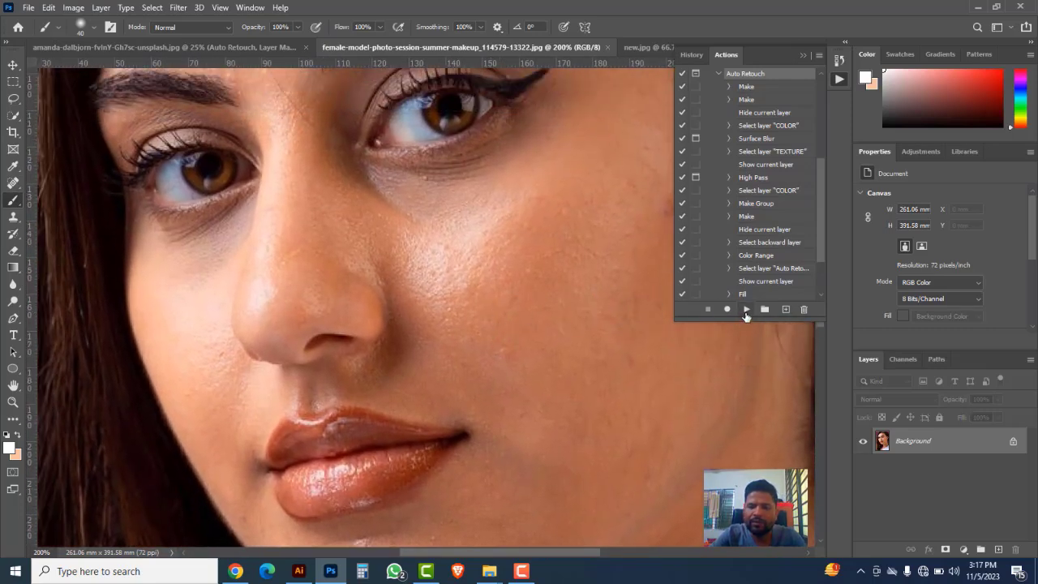
# Step: Play the Auto Retouch action on the female-model photo with Surface Blur radius 45 pixels, threshold 35 levels, and High Pass radius 1.5 pixels
pyautogui.click(746, 310)
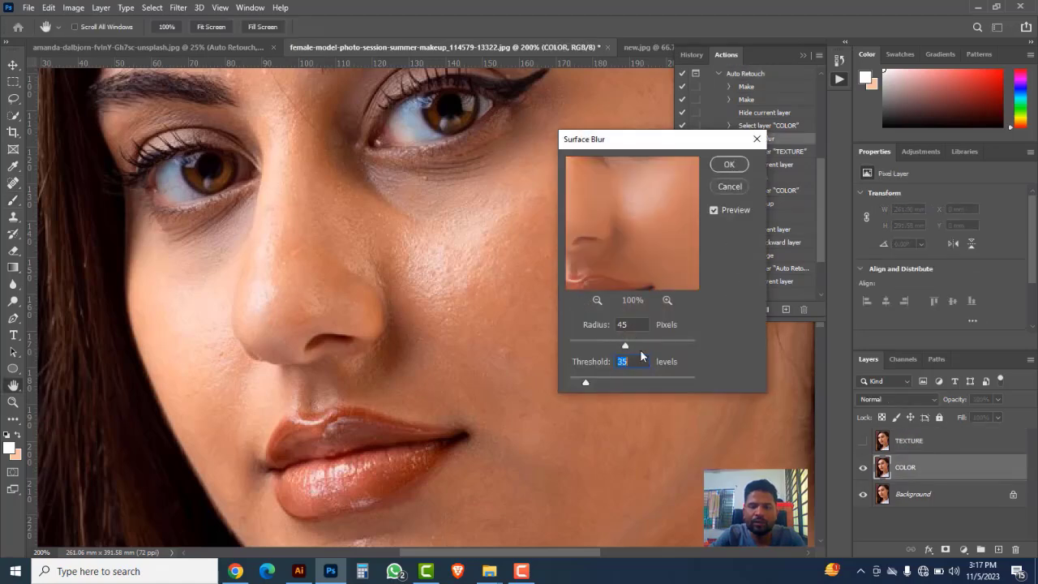
pyautogui.click(725, 167)
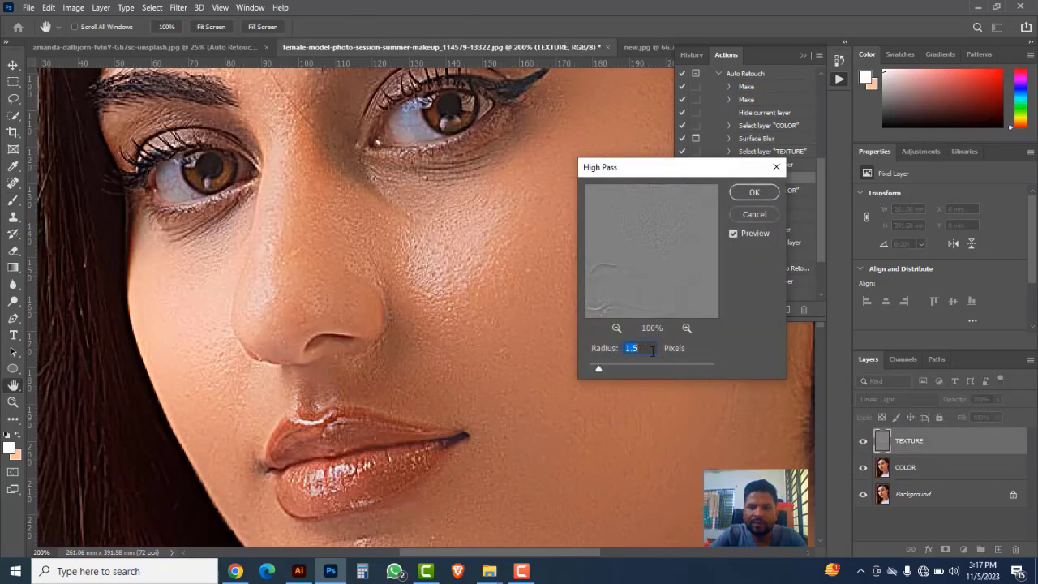
pyautogui.click(745, 195)
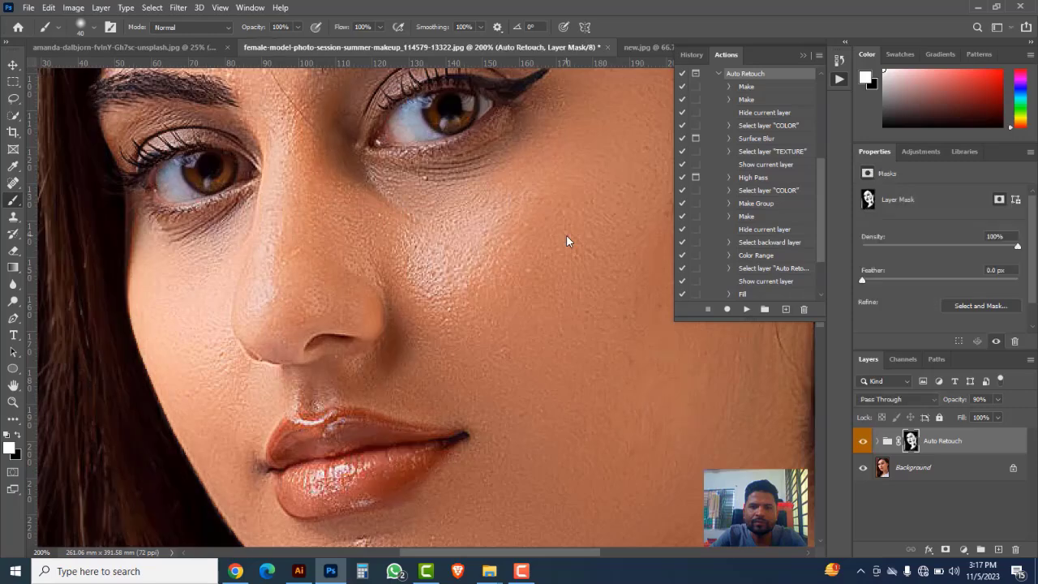
# Step: Compare the female model's skin with and without the Auto Retouch group, leaving the group visible
pyautogui.click(862, 443)
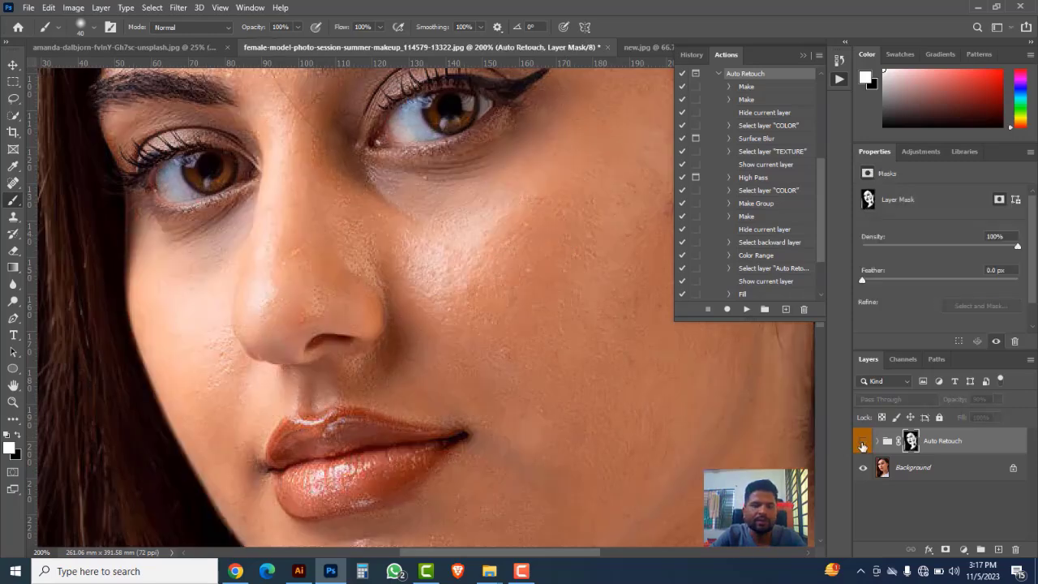
pyautogui.click(862, 443)
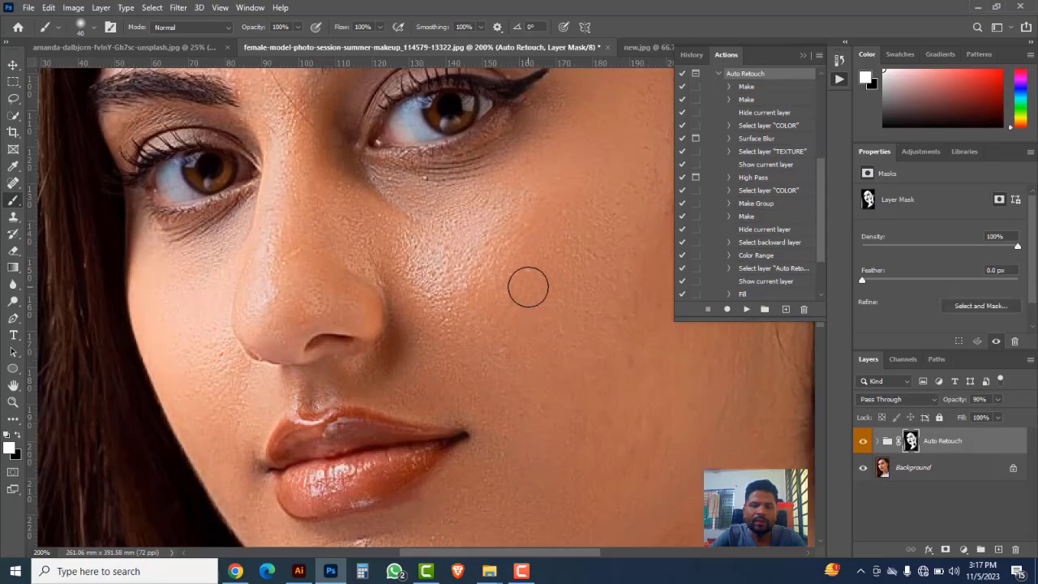